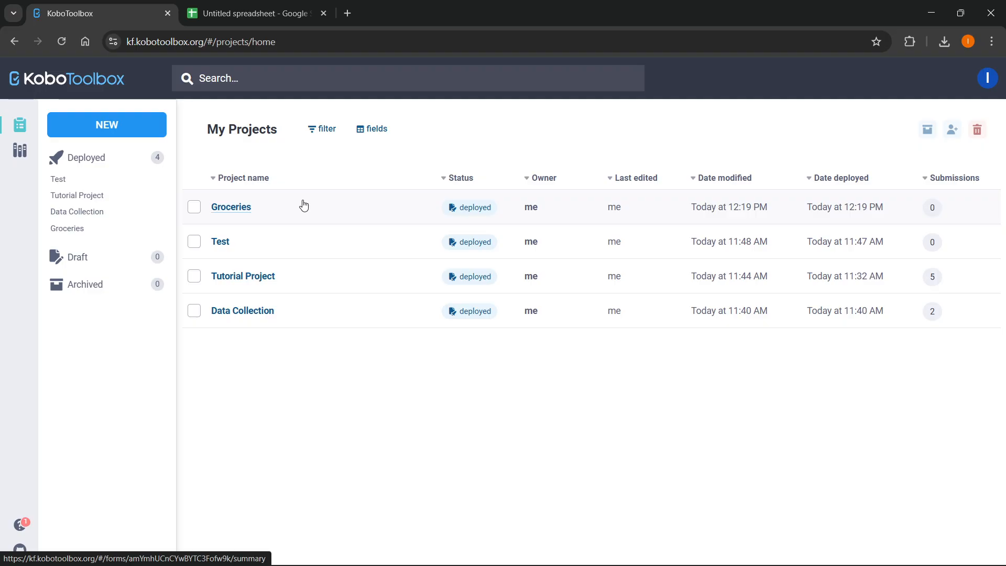
Open the Tutorial Project form in the form builder and scroll through its questions.
left_click(249, 282)
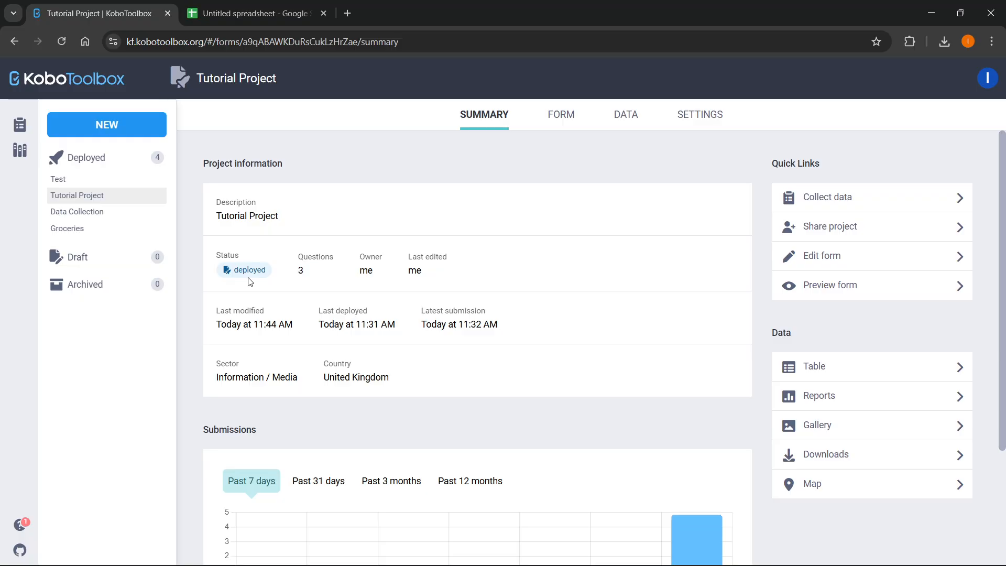
left_click(822, 258)
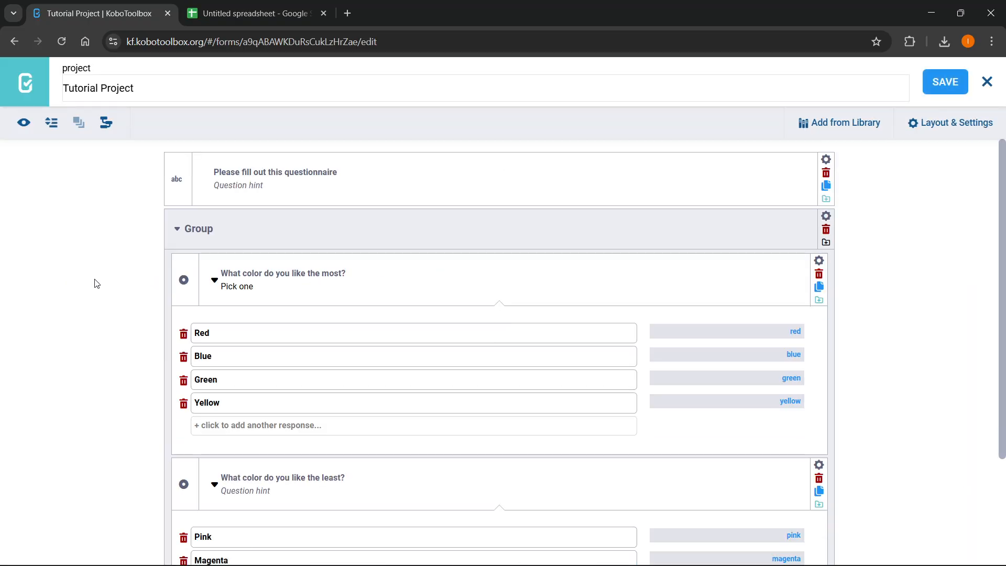
scroll(73, 303, "down", 3)
scroll(83, 316, "up", 3)
Reopen Tutorial Project from the project list and download its form with Download XLS.
left_click(24, 82)
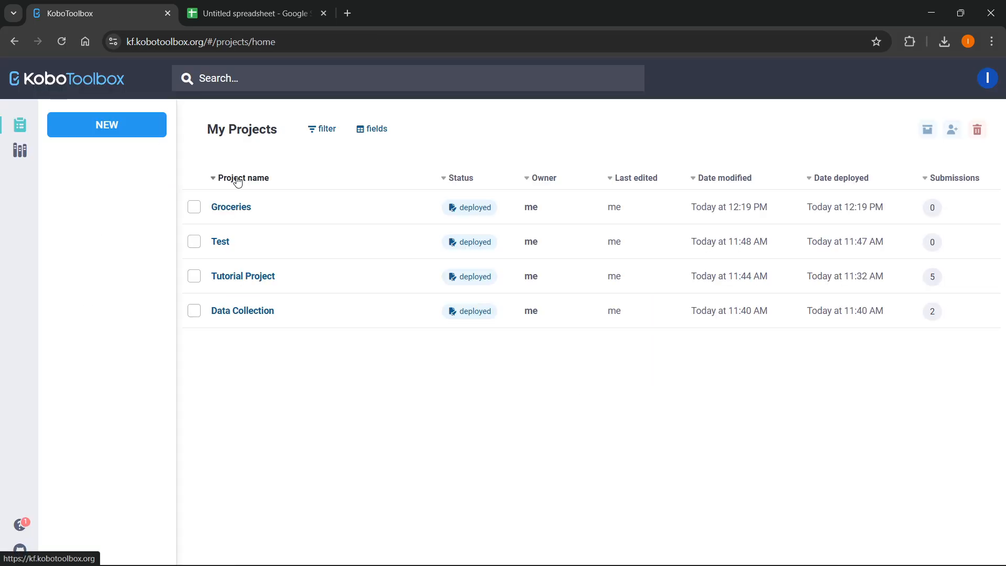
left_click(251, 275)
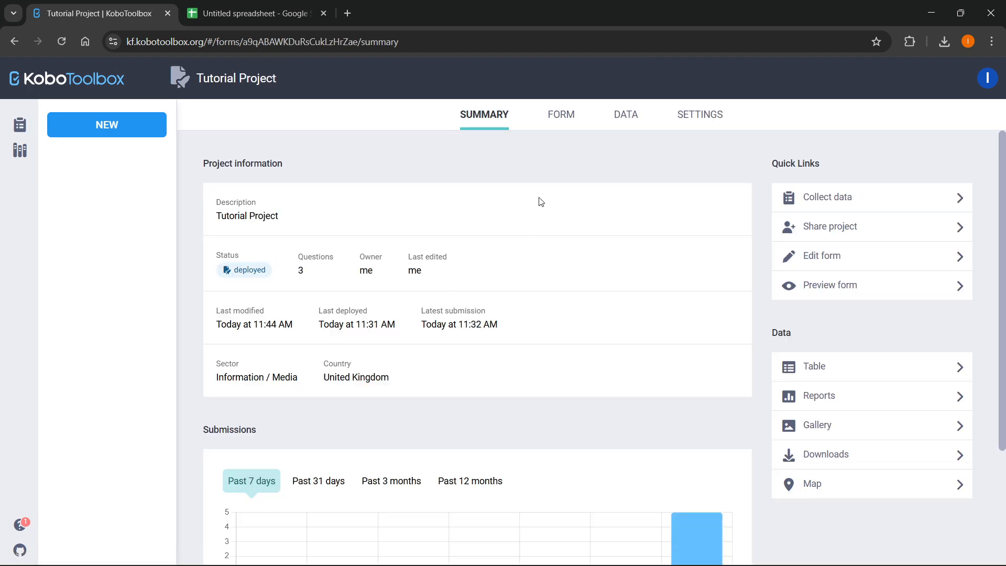
left_click(558, 115)
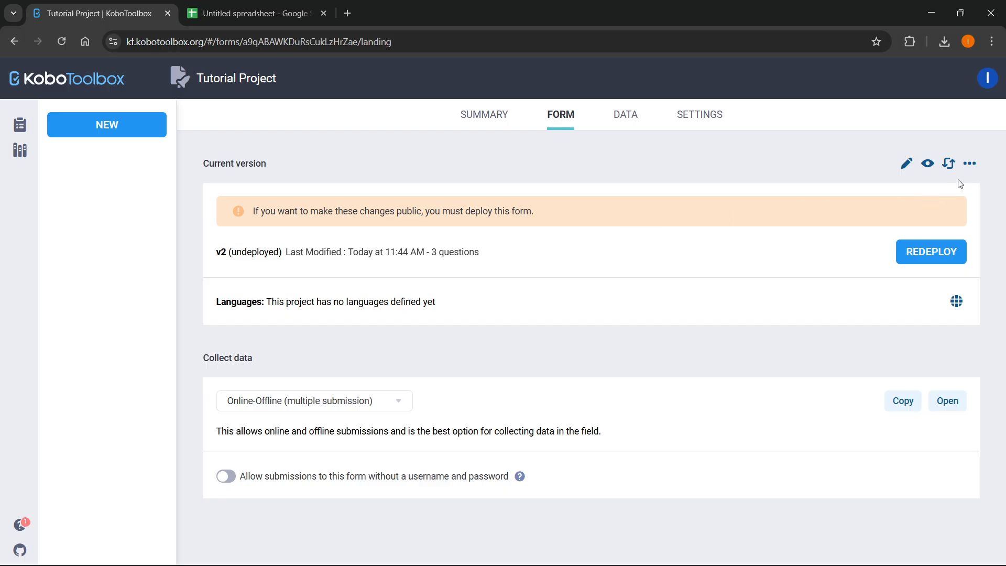
left_click(967, 166)
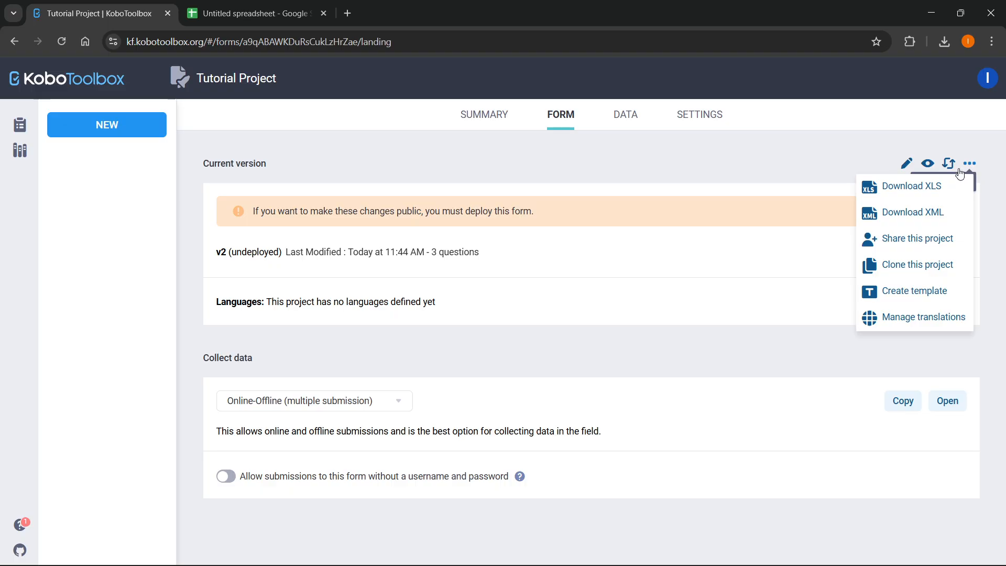
left_click(912, 188)
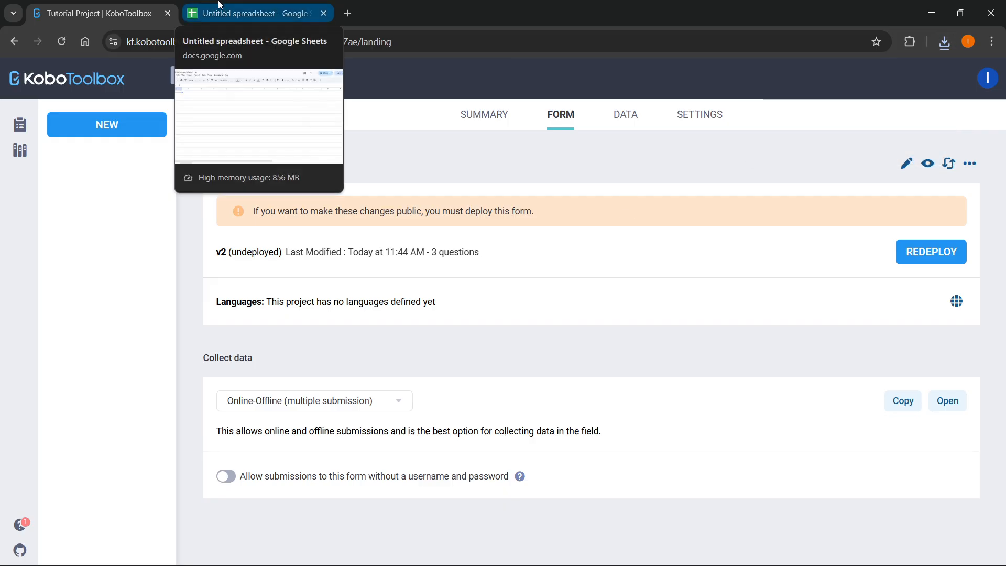
Upload the downloaded a9qABAWKDuRsCukLzHrZae.xlsx form through File > Open to open it in Sheets.
left_click(251, 5)
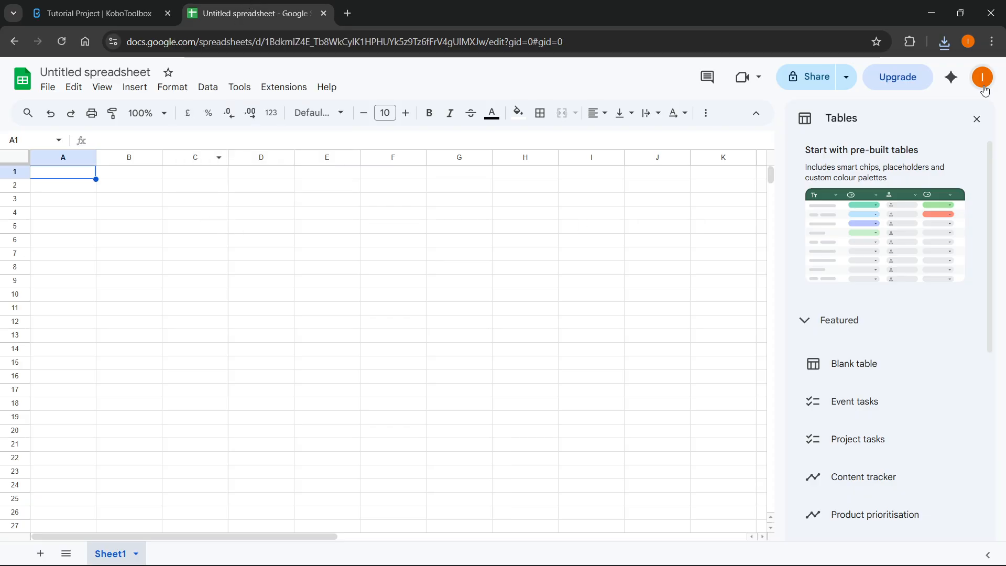
left_click(977, 120)
left_click(48, 88)
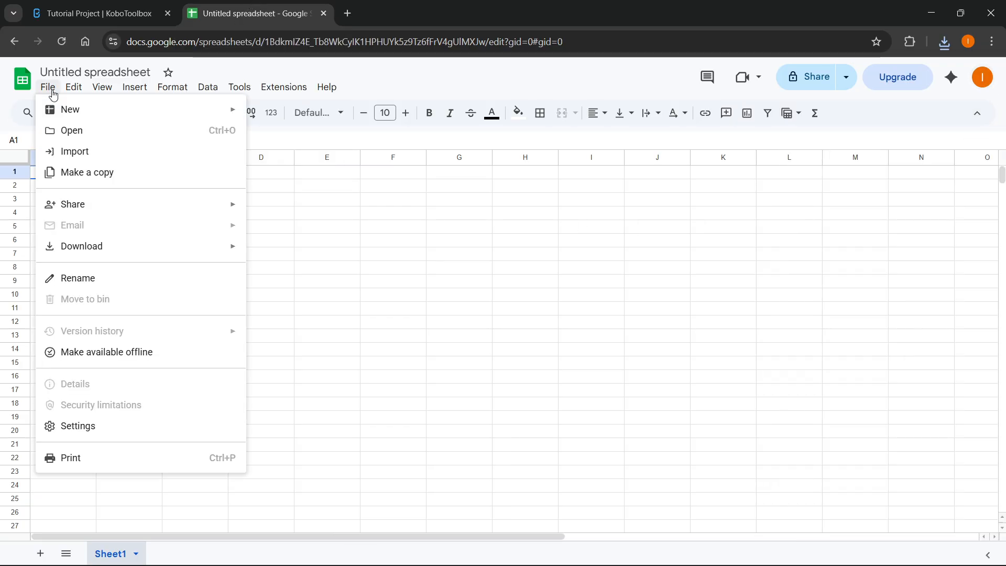
left_click(65, 132)
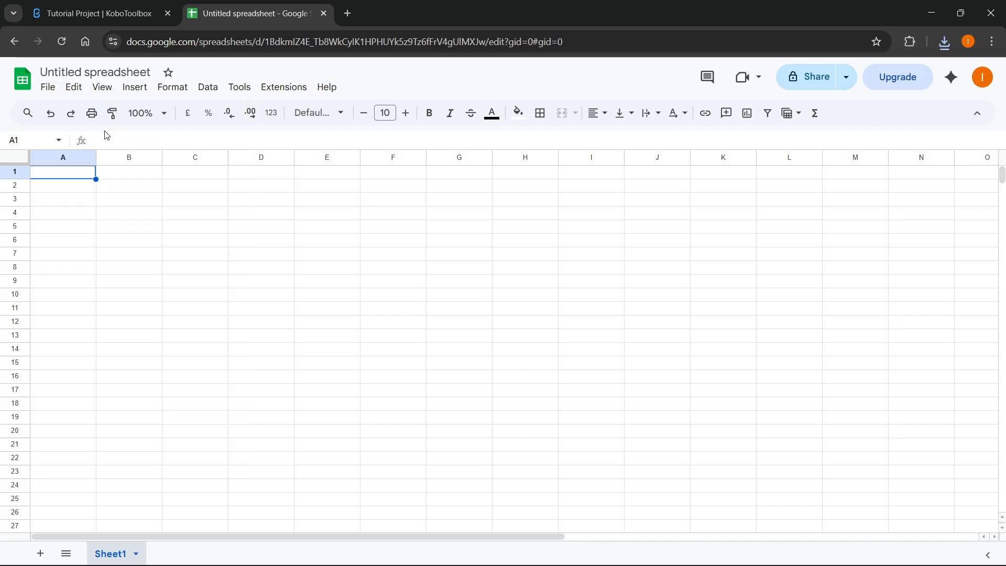
left_click(504, 167)
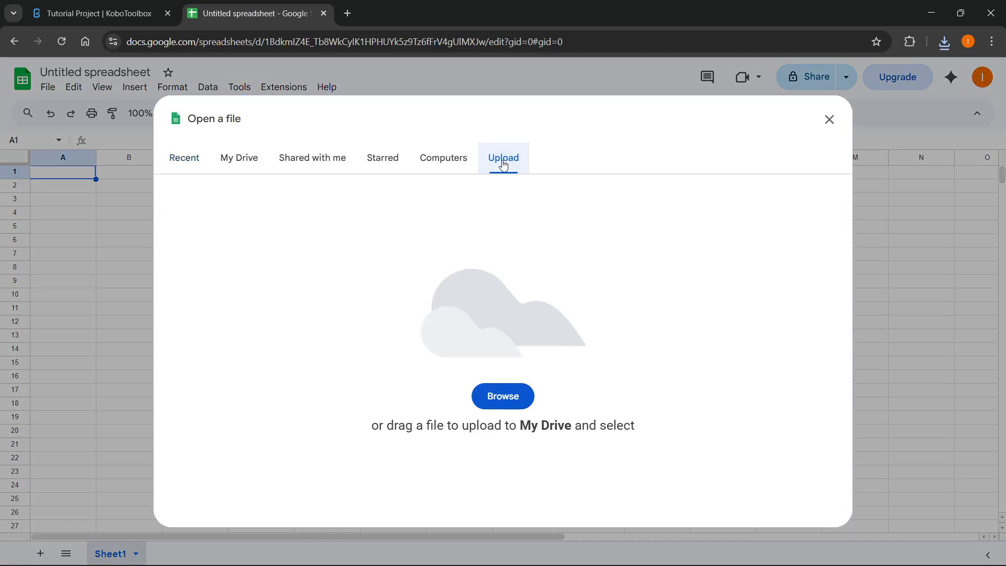
left_click(944, 43)
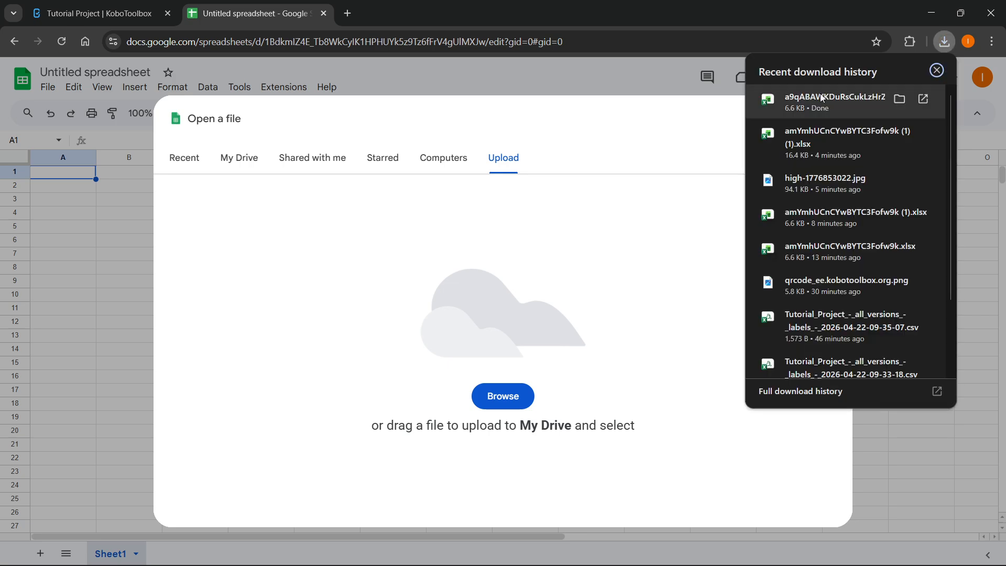
left_click_drag(819, 93, 561, 240)
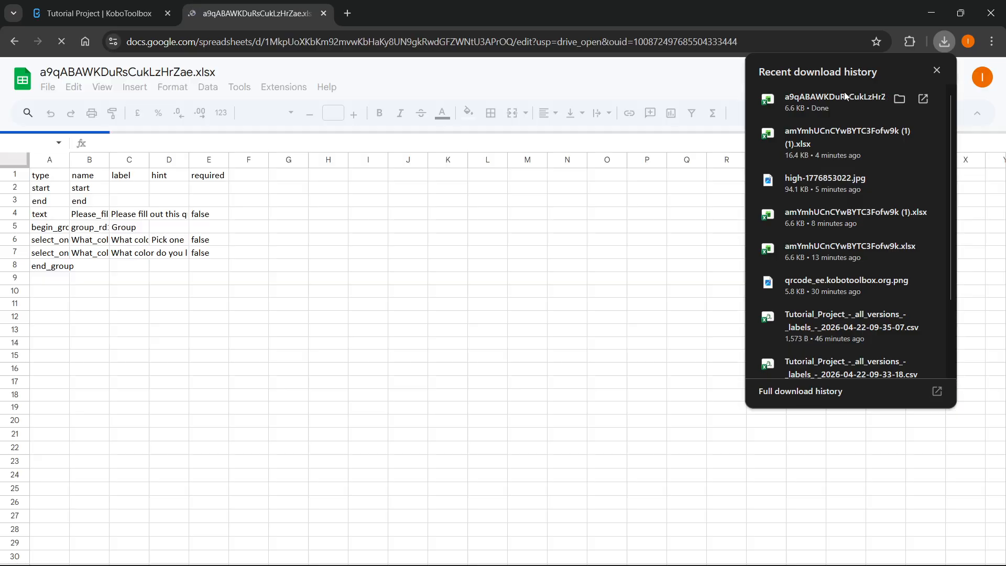
Close the download history and show the survey sheet with its seven question rows.
left_click(936, 70)
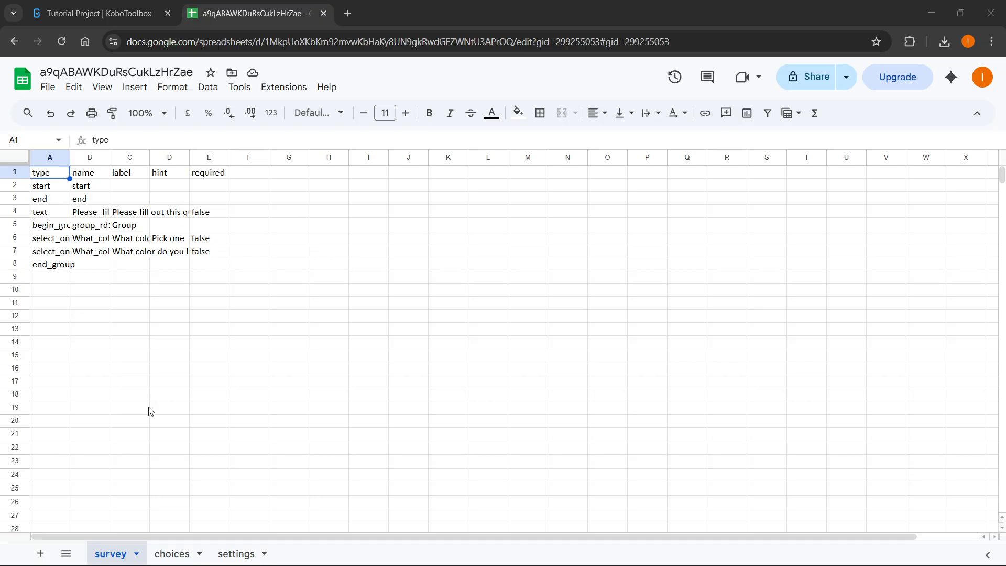
left_click(111, 553)
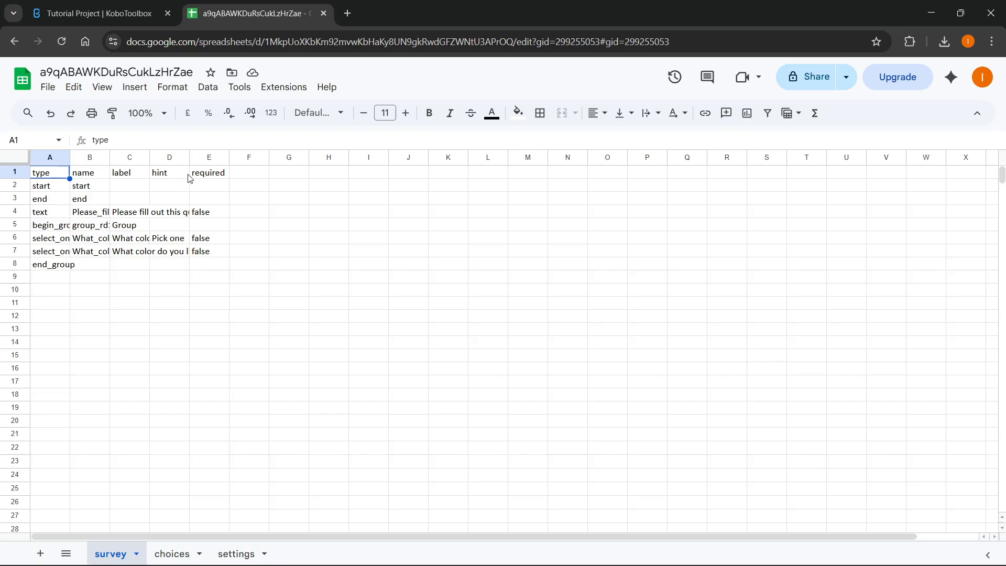
Enter the header media::image in cell F1 and widen column F to fit it.
left_click(250, 173)
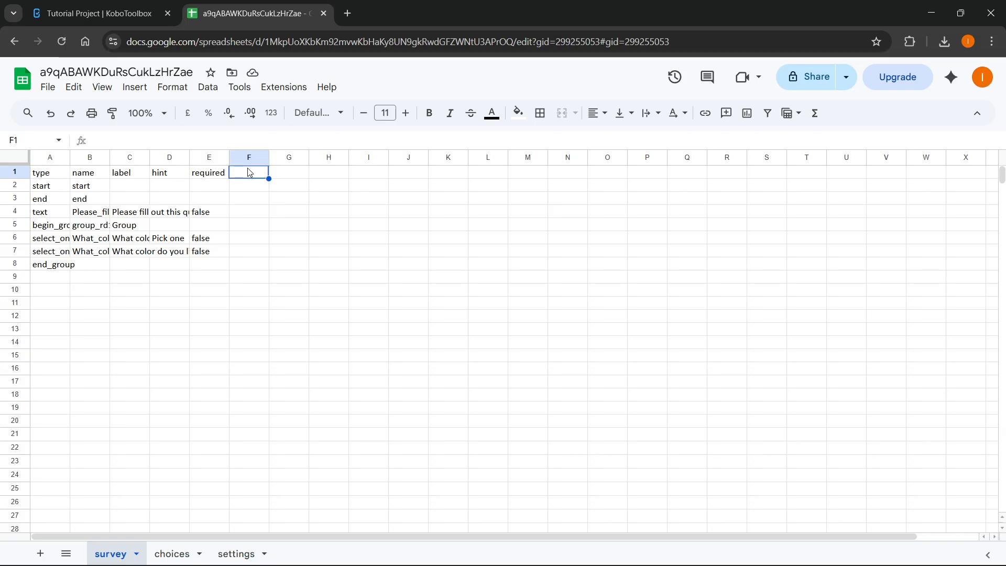
key("Left")
key("Right")
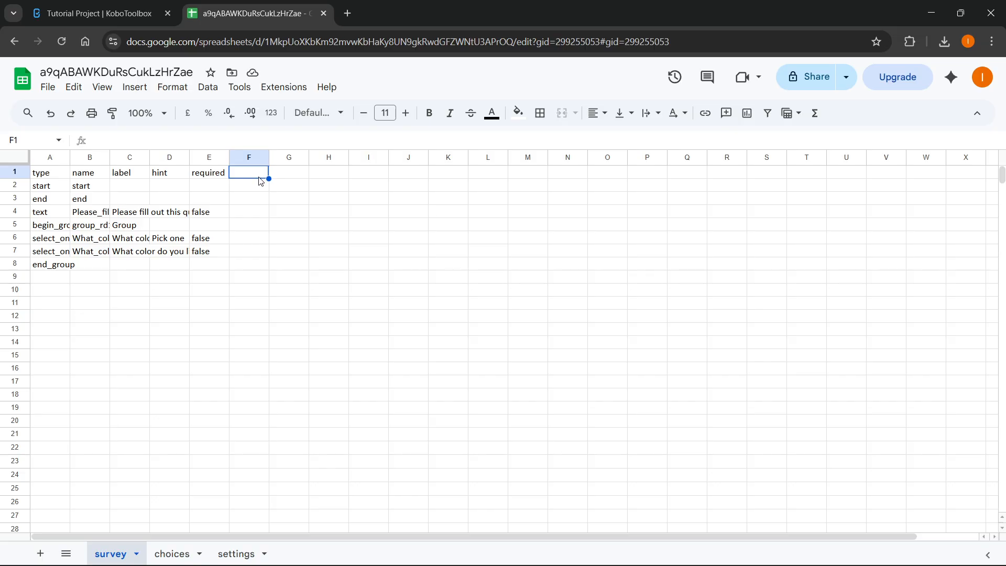
type("media")
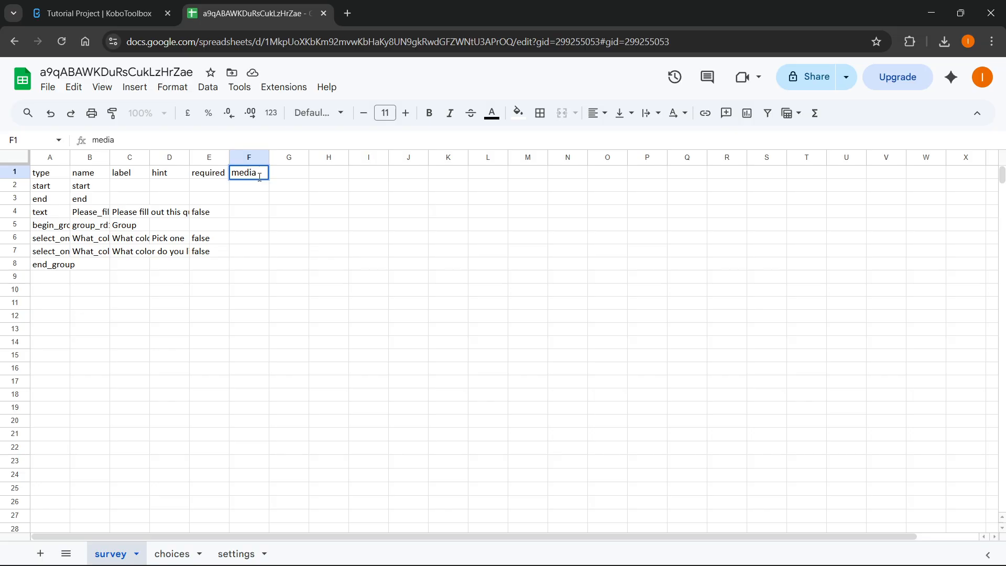
type("::image")
left_click(301, 224)
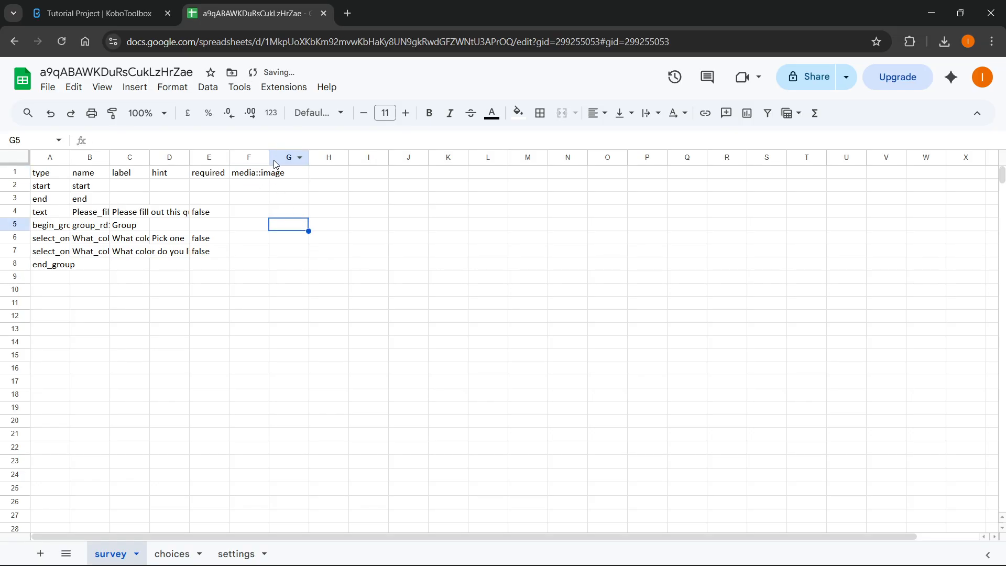
left_click_drag(270, 157, 295, 157)
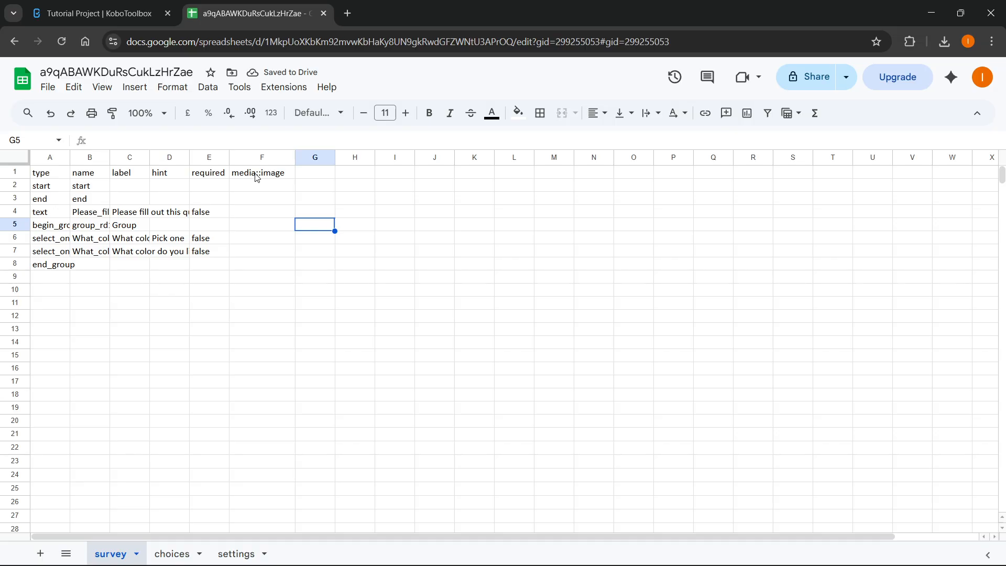
Insert an empty row above the start row on the survey sheet.
left_click(8, 185)
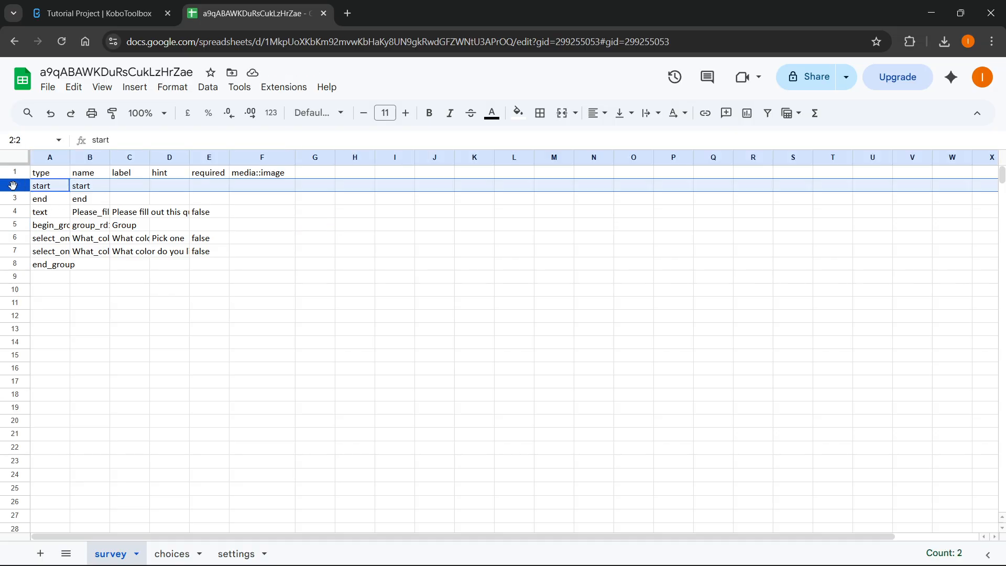
right_click(13, 185)
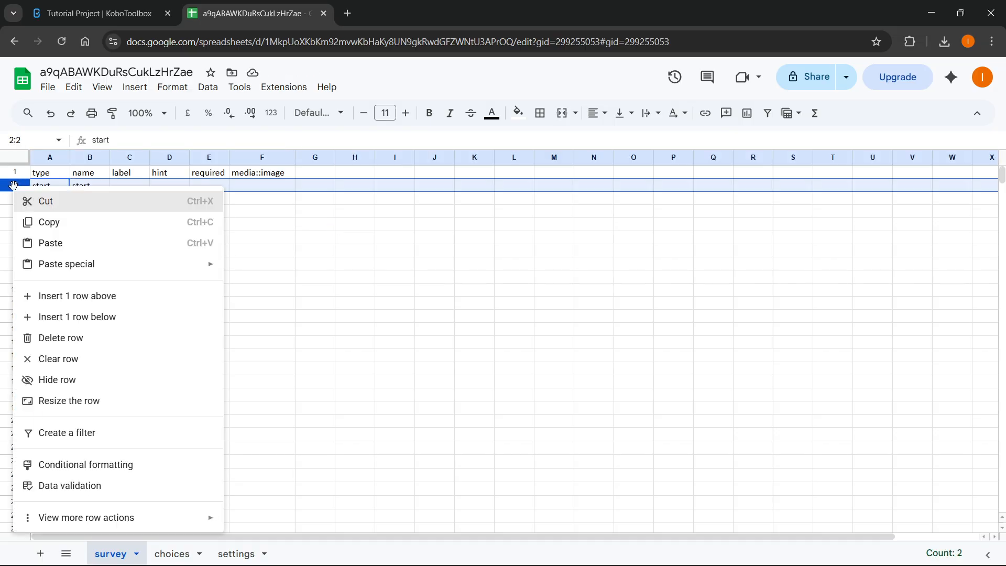
left_click(66, 302)
left_click(83, 313)
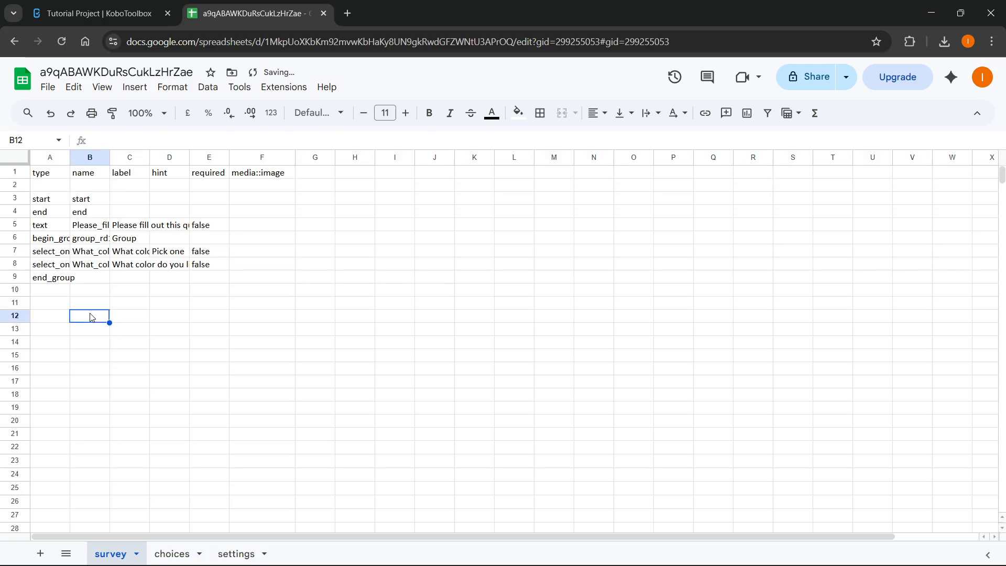
Make the new row a note named logo, then place the Downloads folder beside the sheet.
left_click(60, 187)
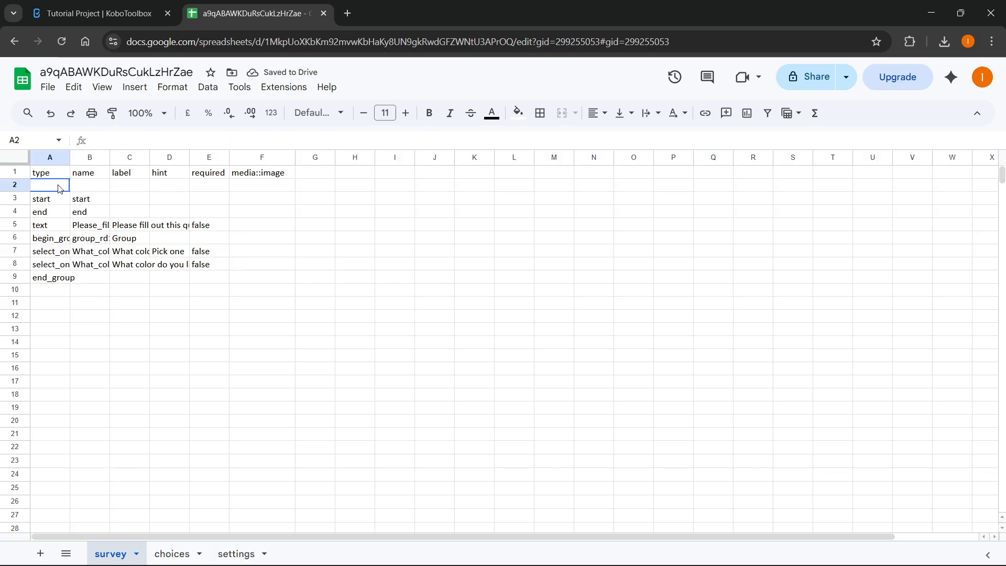
type("note")
double_click(95, 185)
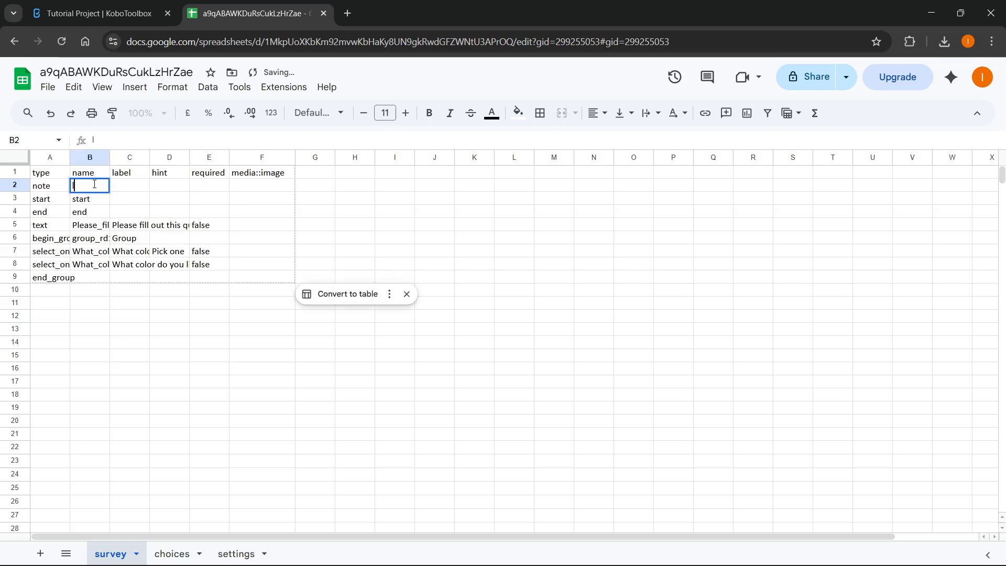
left_click(168, 307)
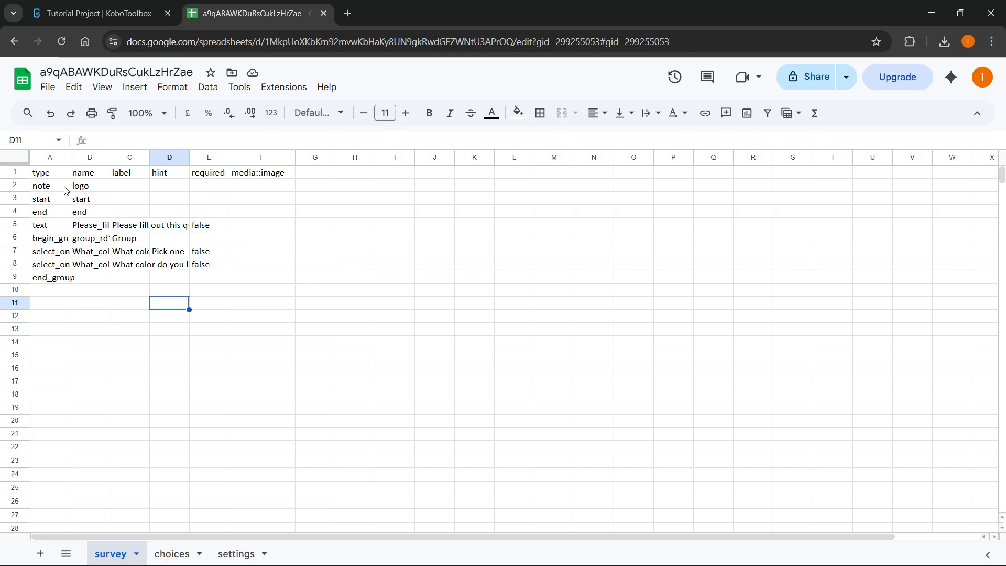
left_click(250, 189)
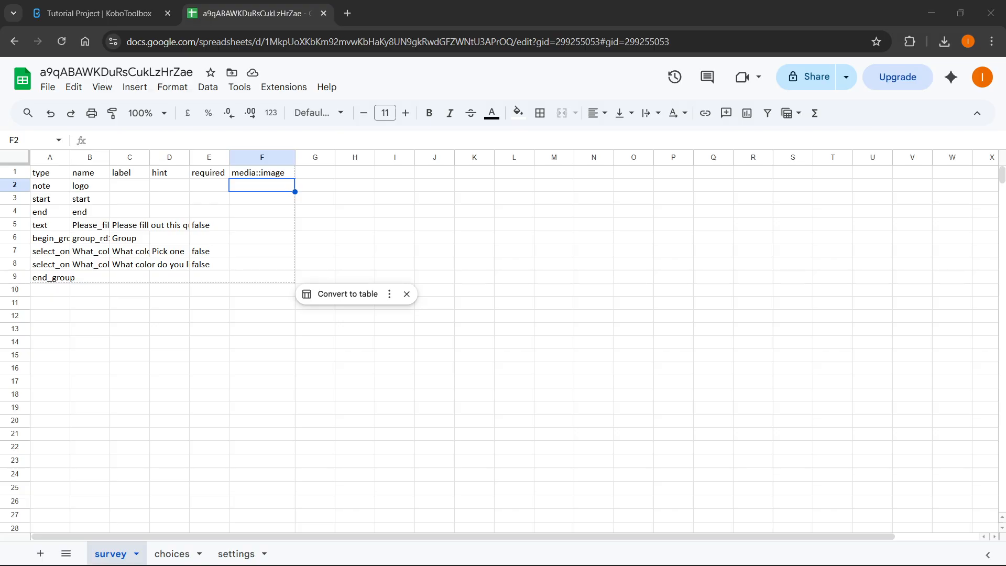
left_click_drag(1000, 283, 583, 110)
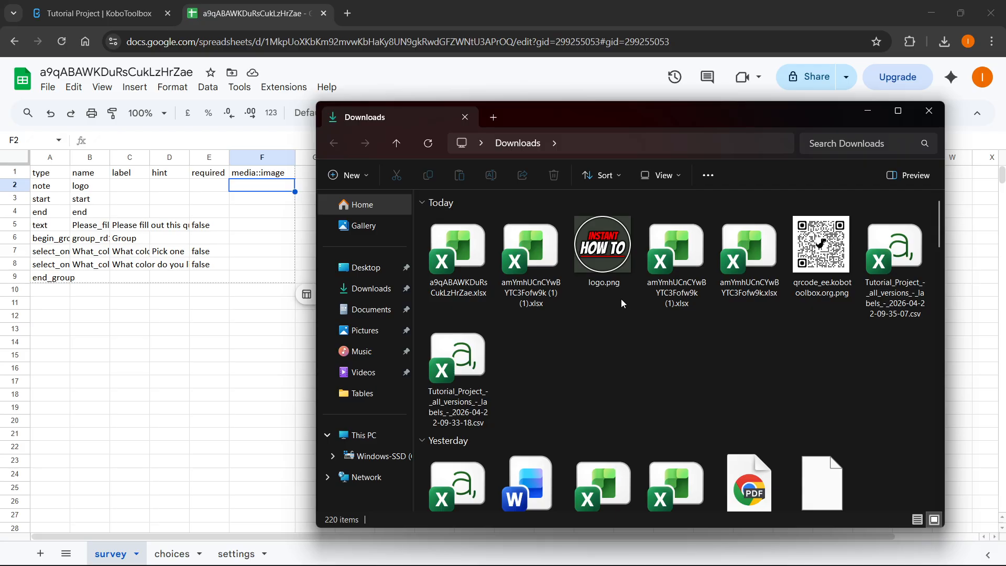
Confirm in the Downloads folder that the image is named logo.png, leaving the name unchanged.
left_click_drag(591, 123, 601, 108)
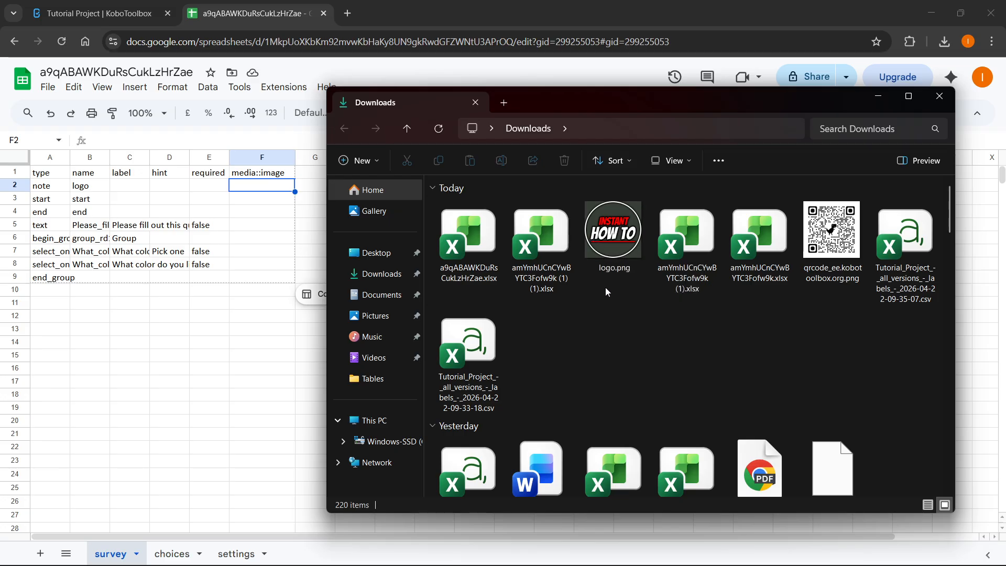
left_click(606, 268)
left_click(608, 269)
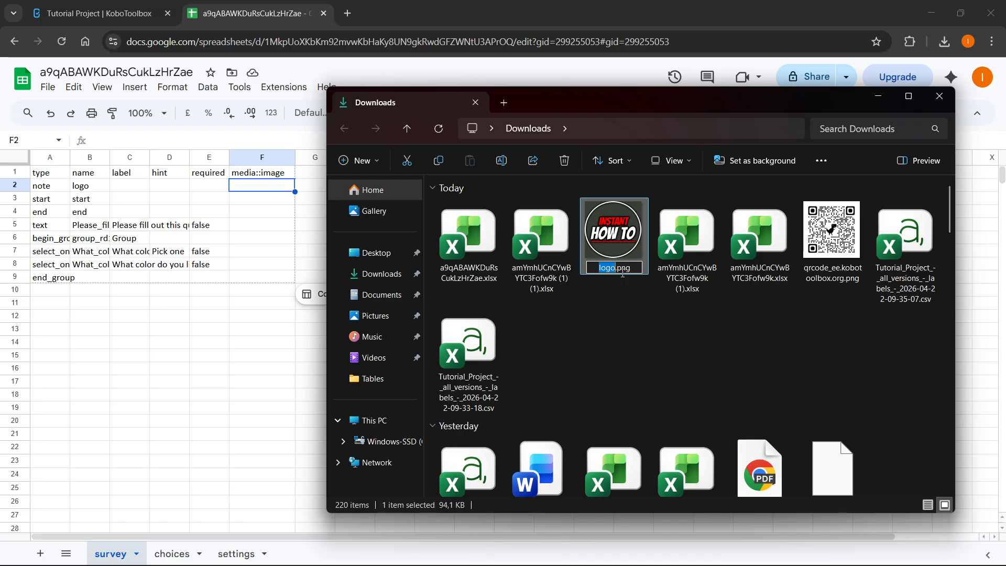
left_click(622, 287)
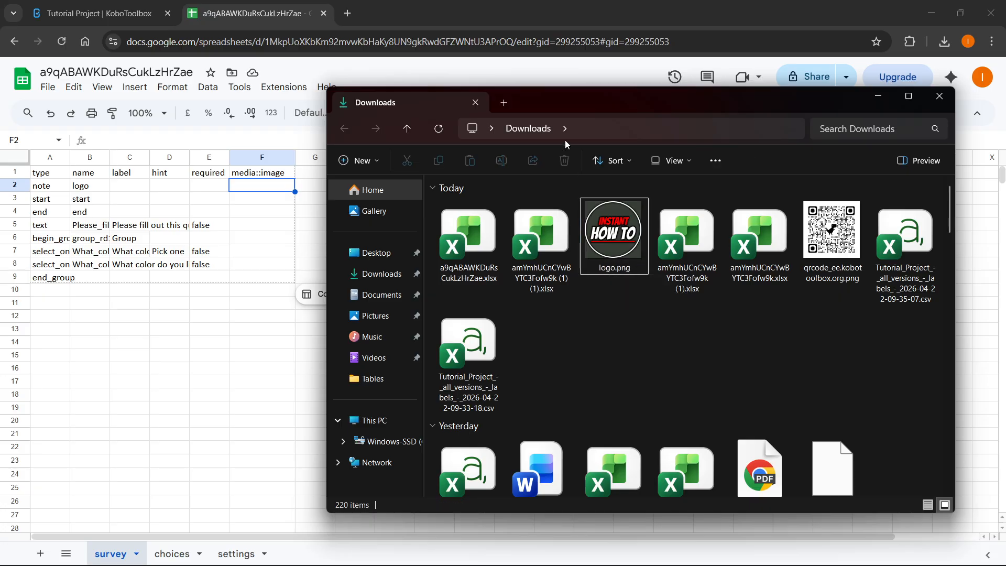
Enter logo.png in F2 under media::image and download the sheet as a Microsoft Excel .xlsx file.
left_click(260, 190)
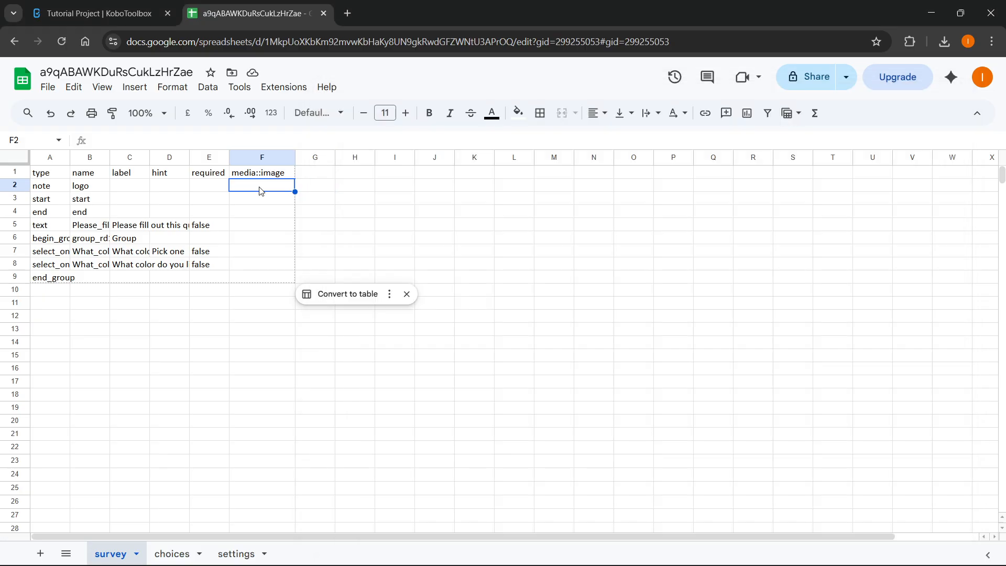
type("logo.png")
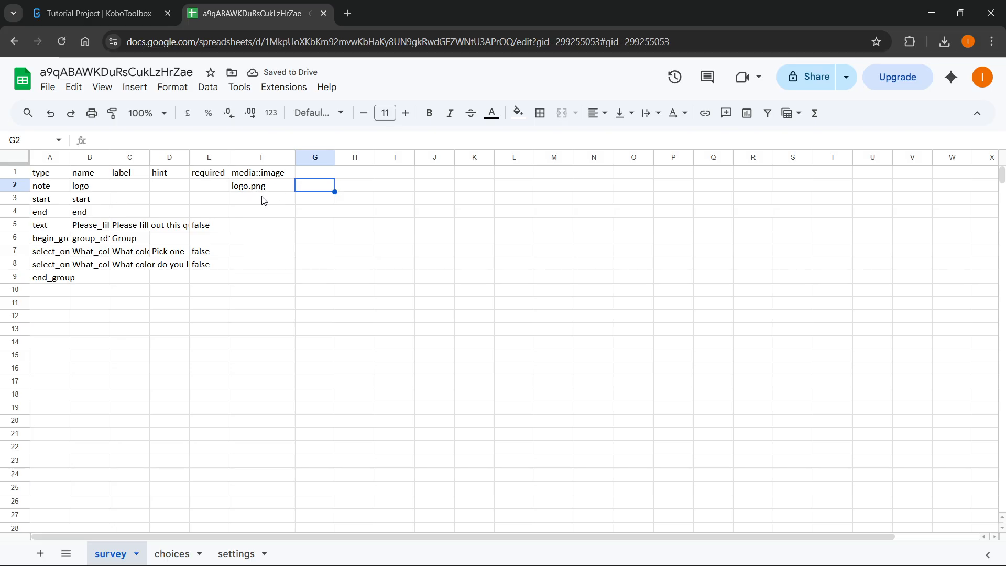
left_click(48, 88)
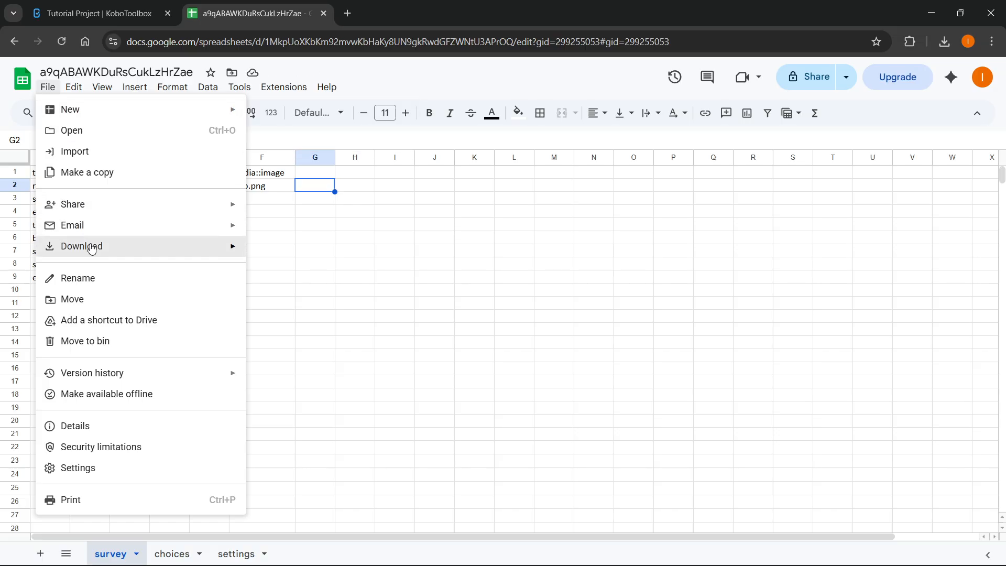
mouse_move(92, 248)
left_click(310, 252)
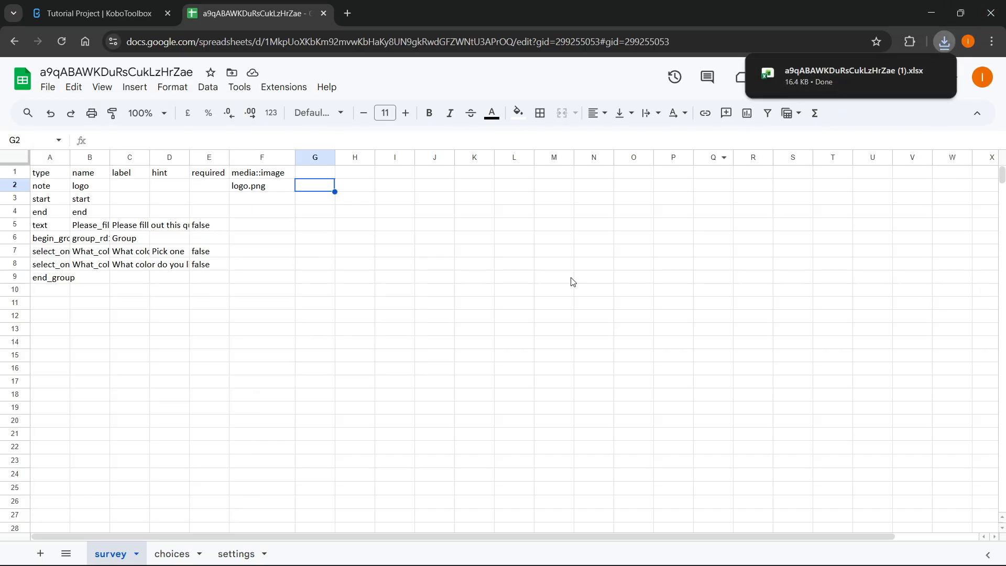
left_click(470, 278)
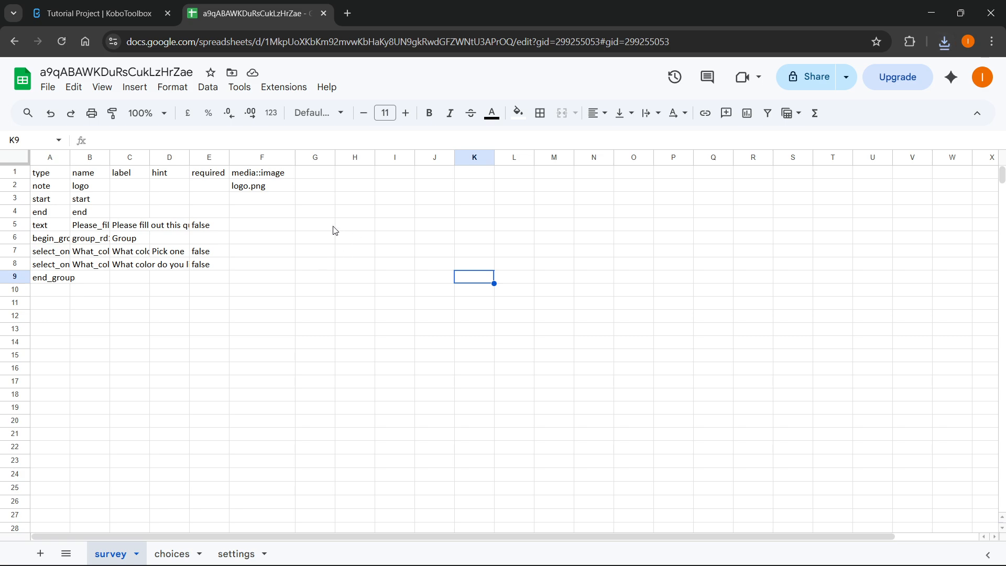
left_click(120, 15)
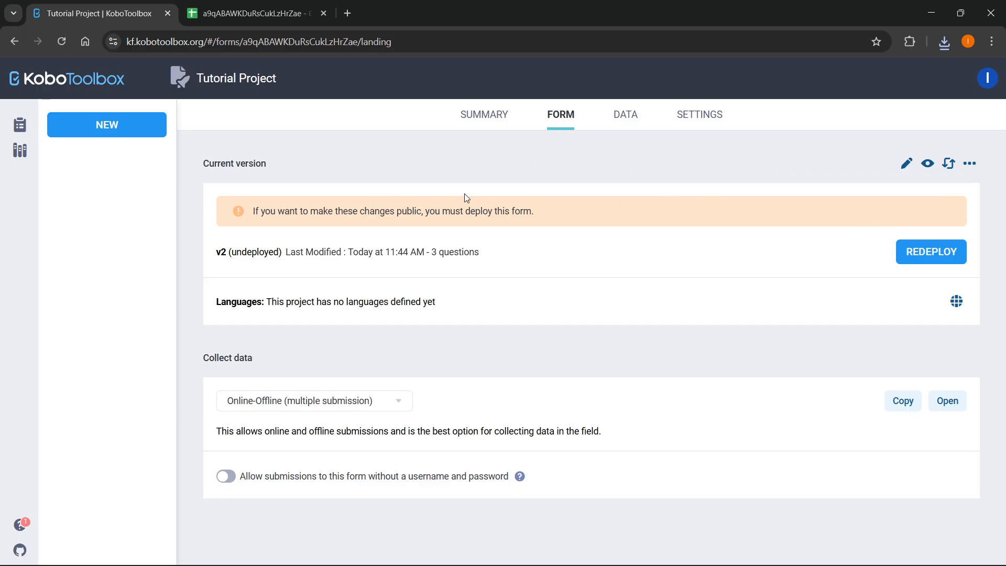
Open the Replace form dialog from Tutorial Project's FORM tab.
left_click(949, 165)
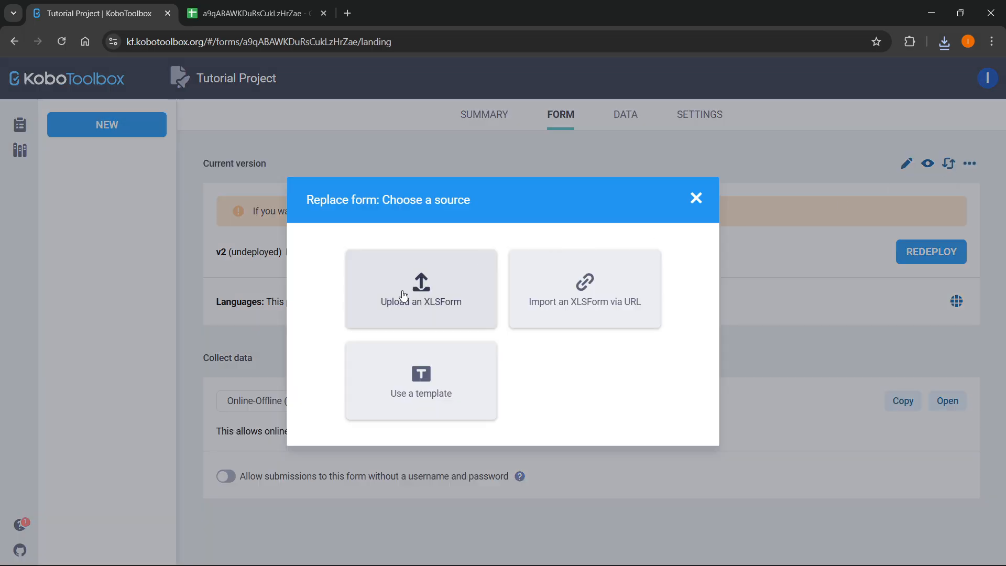
Upload the 16.4 KB .xlsx as the new XLSForm and confirm redeploying Tutorial Project.
left_click(431, 303)
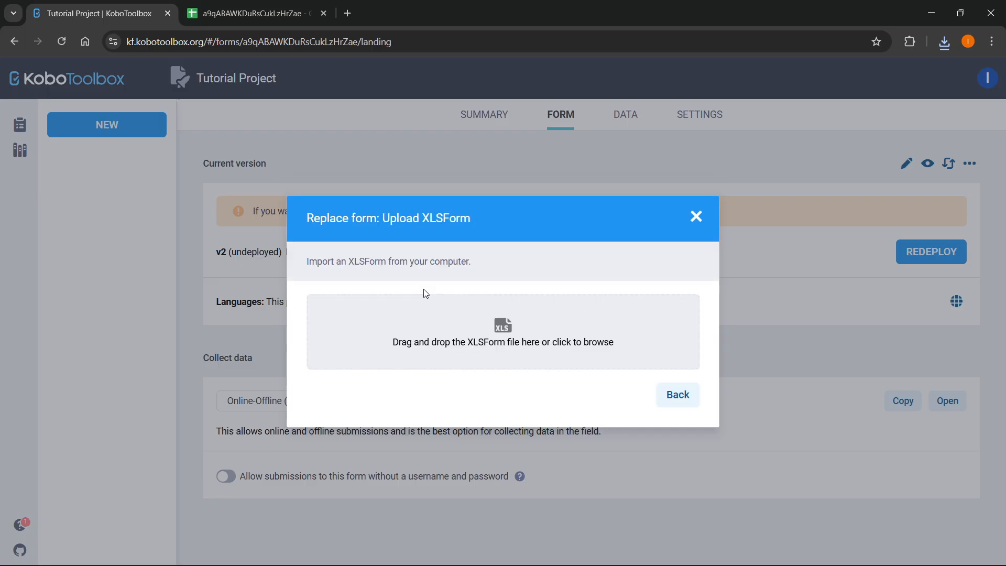
left_click(944, 41)
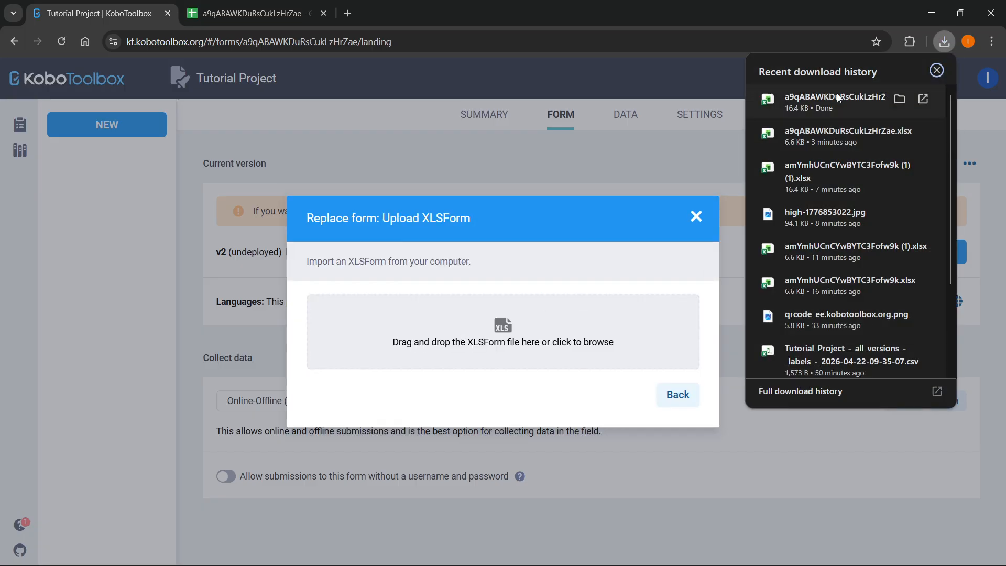
left_click_drag(837, 95, 525, 336)
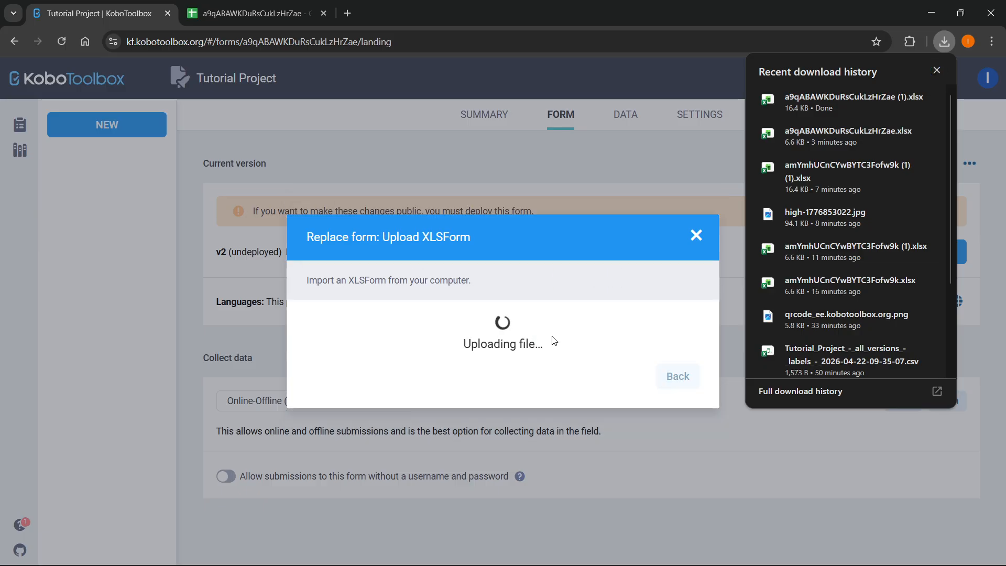
left_click(937, 69)
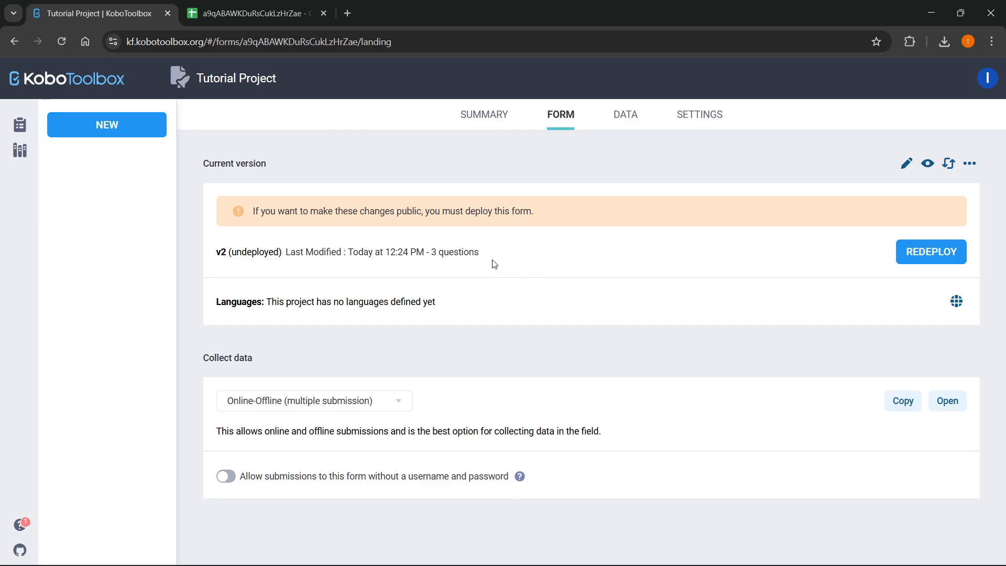
left_click(862, 252)
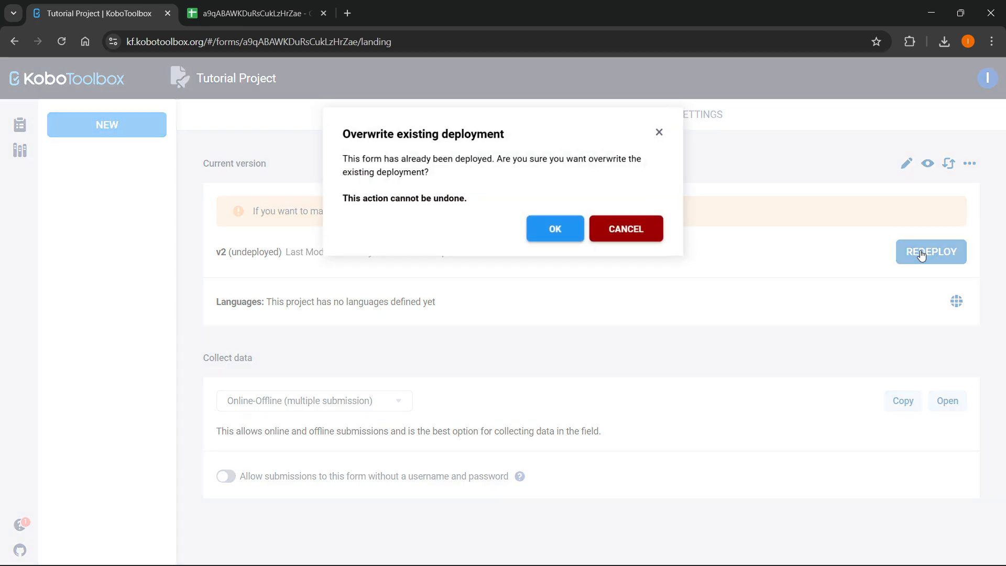
left_click(555, 230)
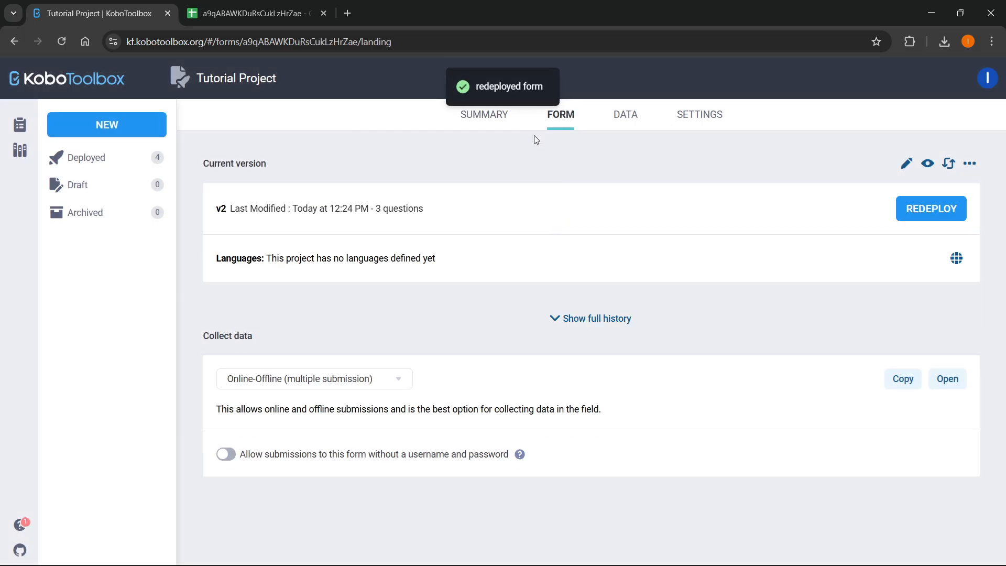
Attach logo.png to Tutorial Project's media files in Settings.
left_click(699, 114)
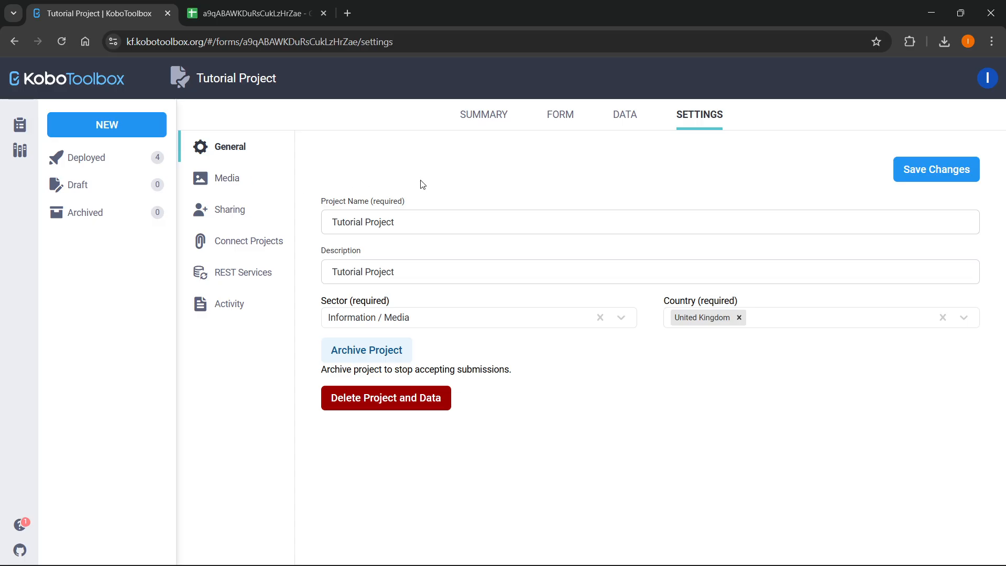
left_click(245, 189)
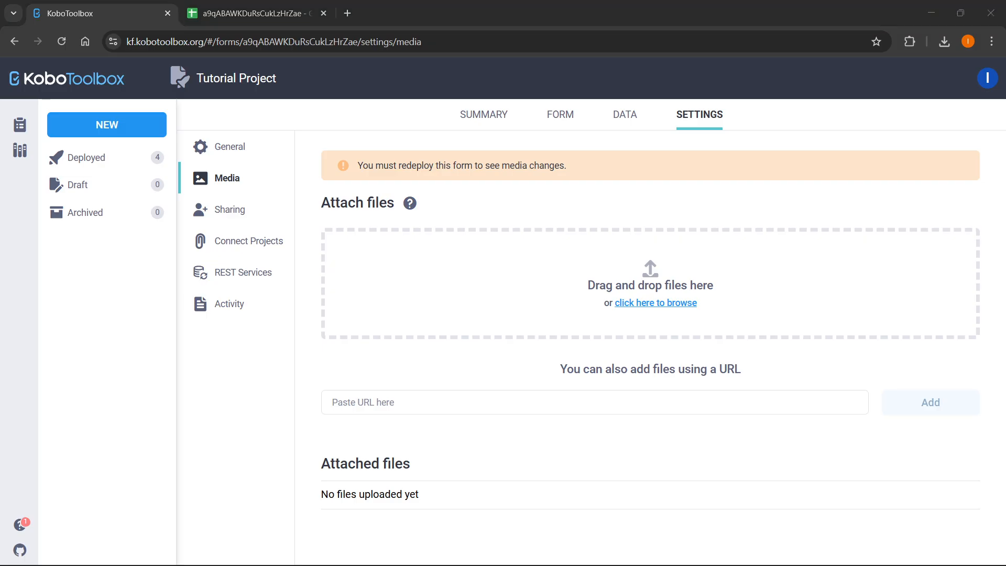
left_click_drag(555, 32, 526, 290)
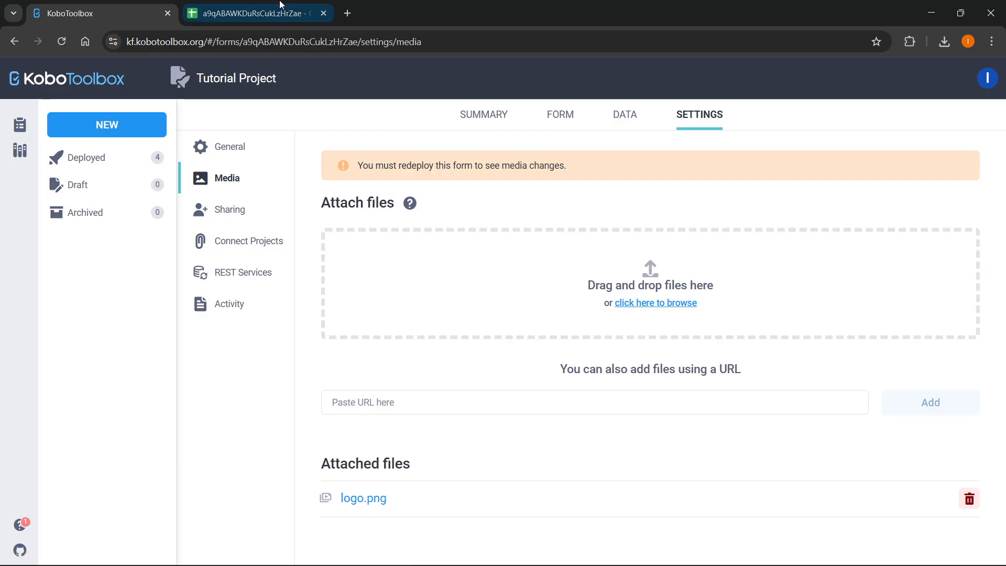
left_click(251, 13)
left_click(95, 13)
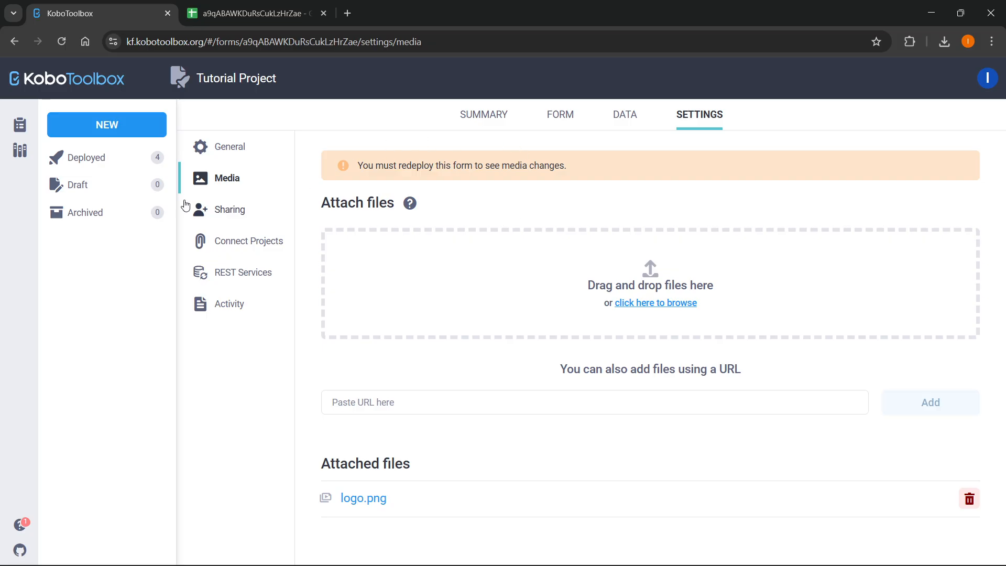
Redeploy the form with the new media, confirm the overwrite, and open the form builder.
left_click(560, 116)
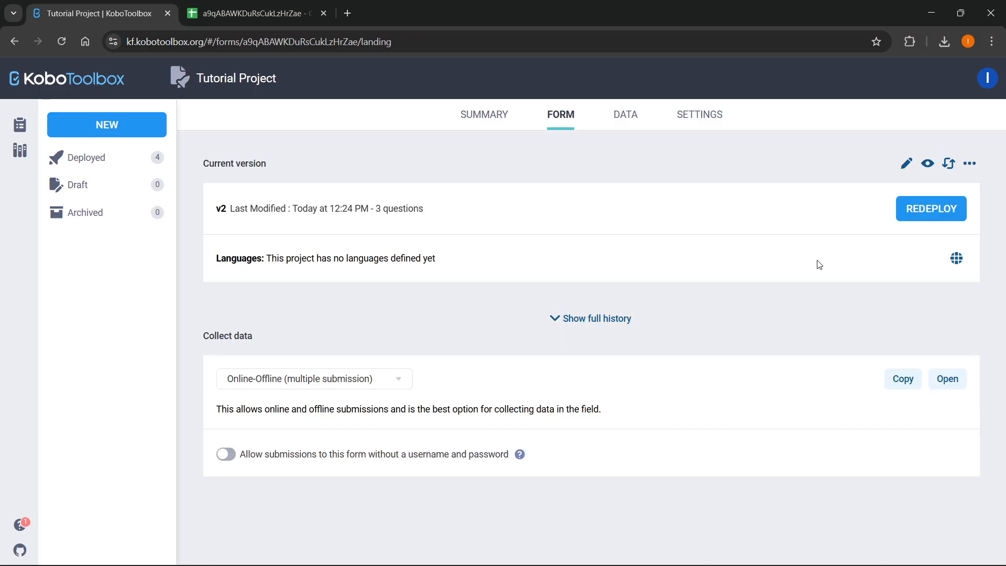
left_click(930, 209)
left_click(560, 227)
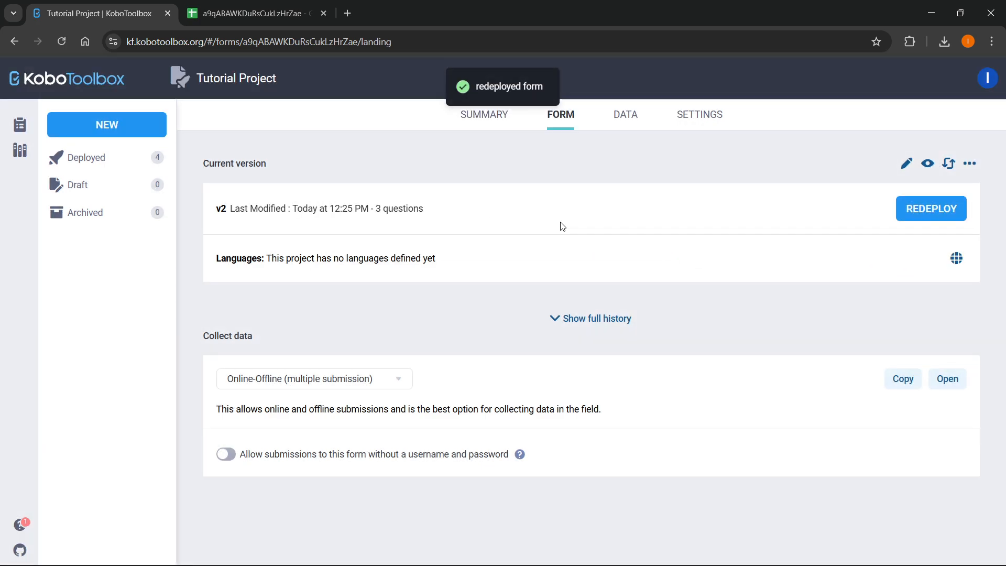
left_click(906, 163)
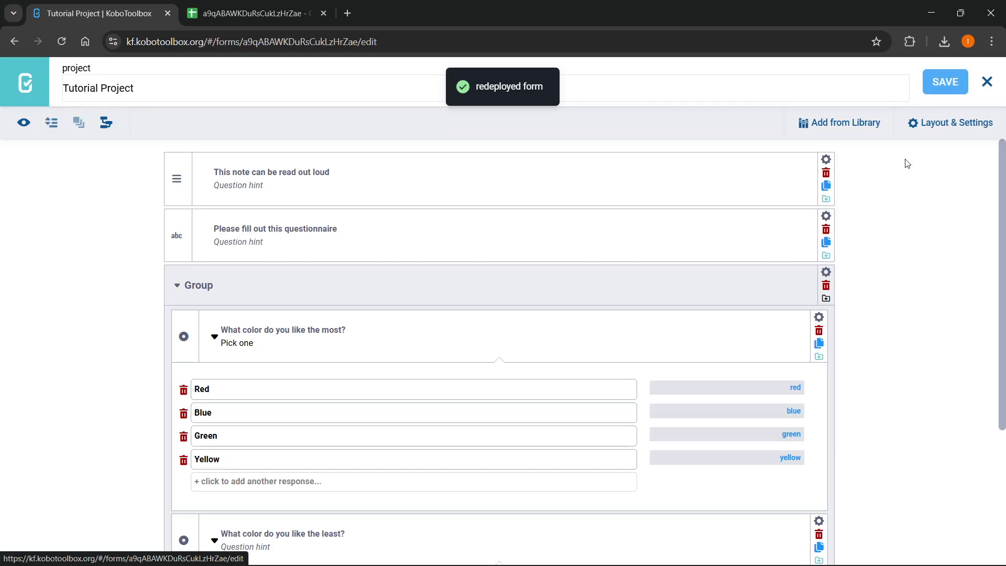
left_click(22, 124)
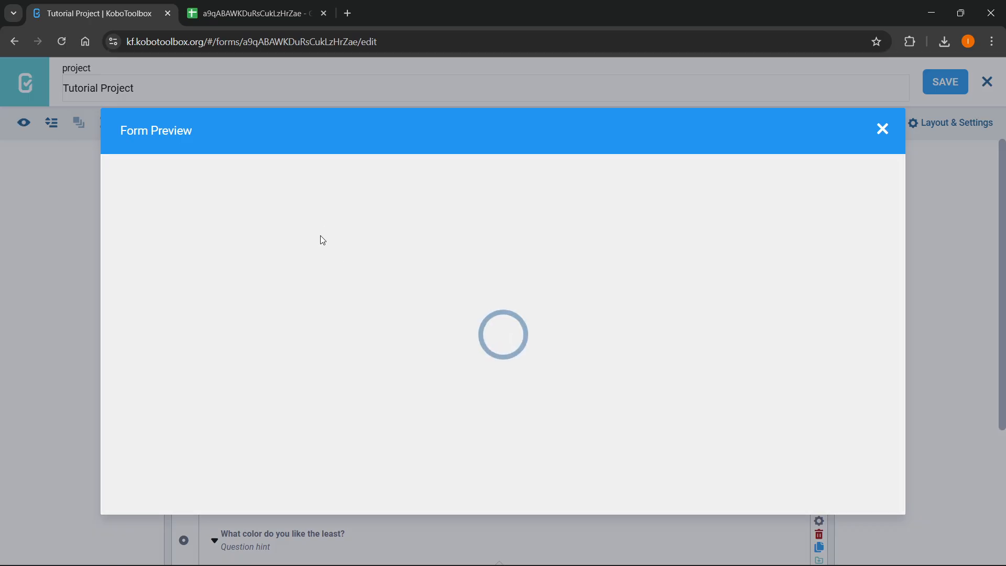
scroll(426, 319, "down", 4)
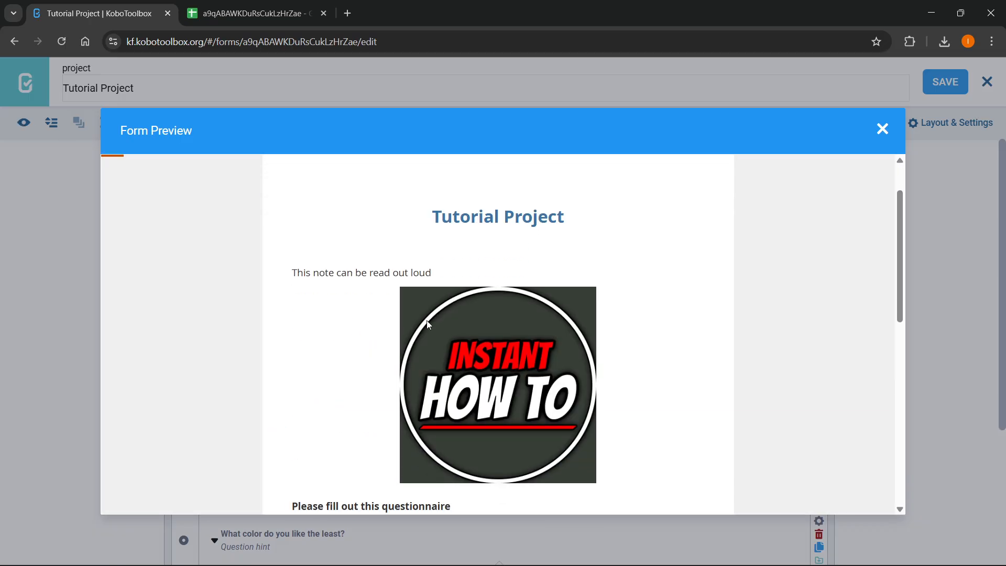
scroll(442, 288, "up", 3)
scroll(412, 309, "down", 1)
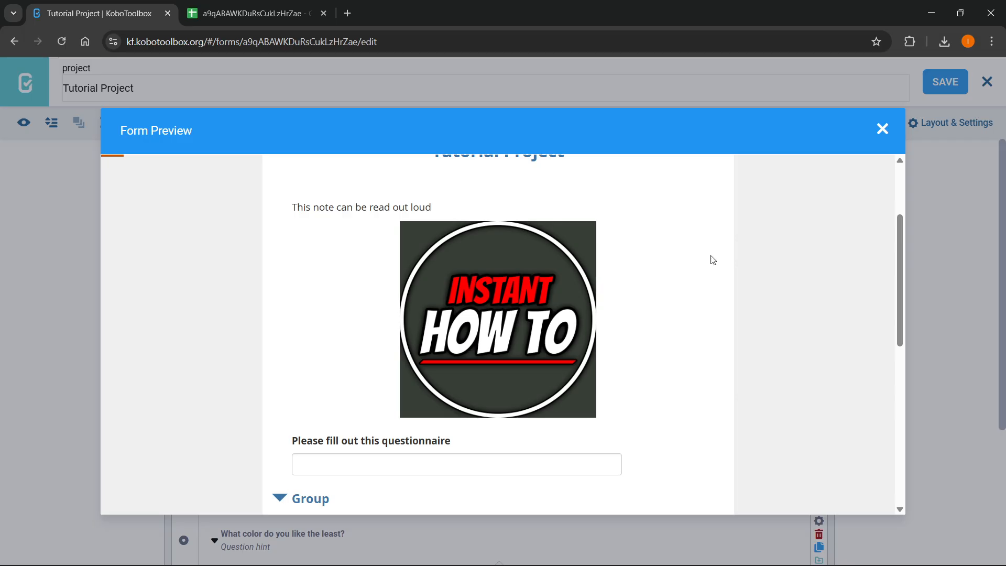
left_click(882, 128)
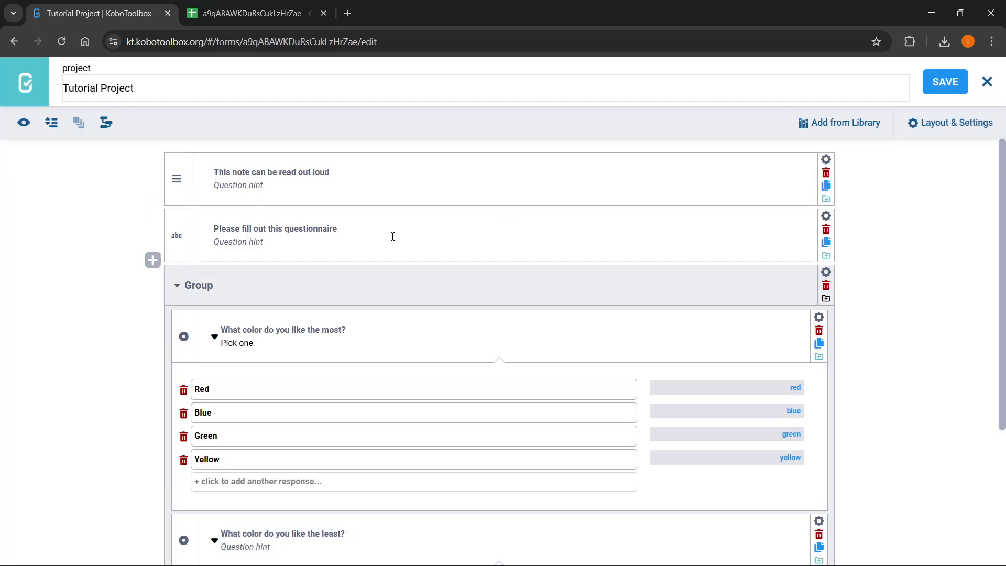
left_click(23, 122)
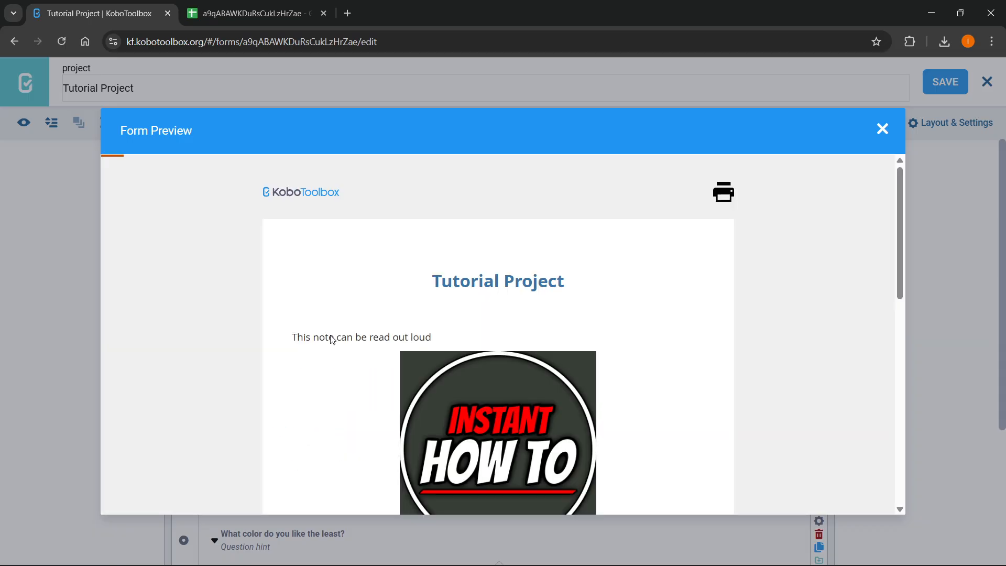
scroll(332, 339, "down", 1)
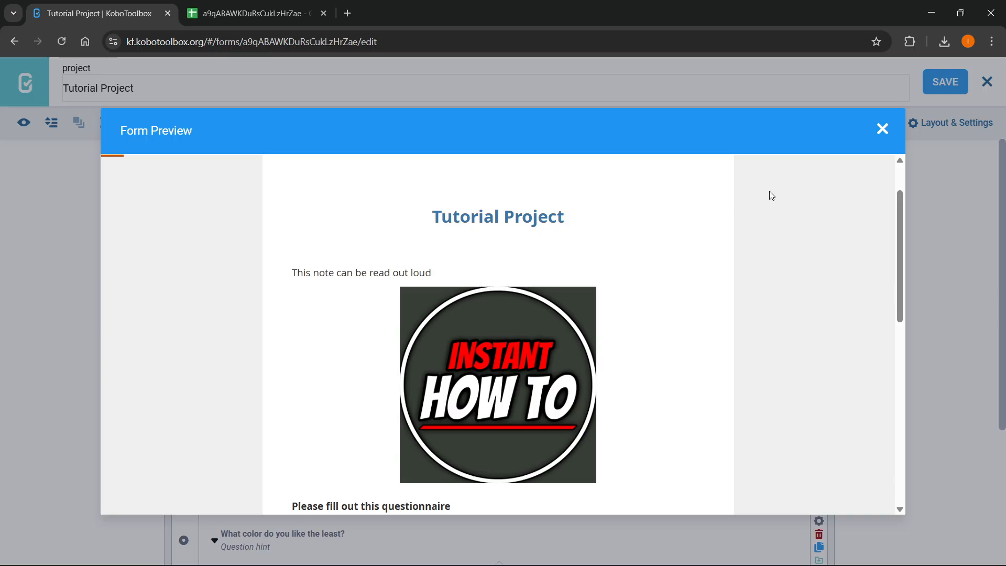
left_click(883, 131)
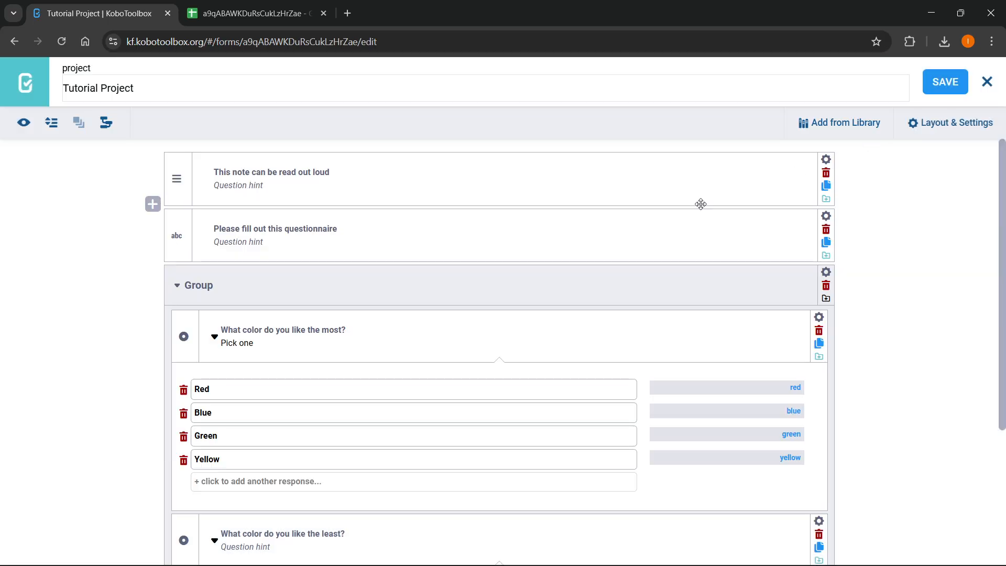
Clear the logo note's label text so only the image remains, then save the form.
left_click(280, 172)
triple_click(281, 172)
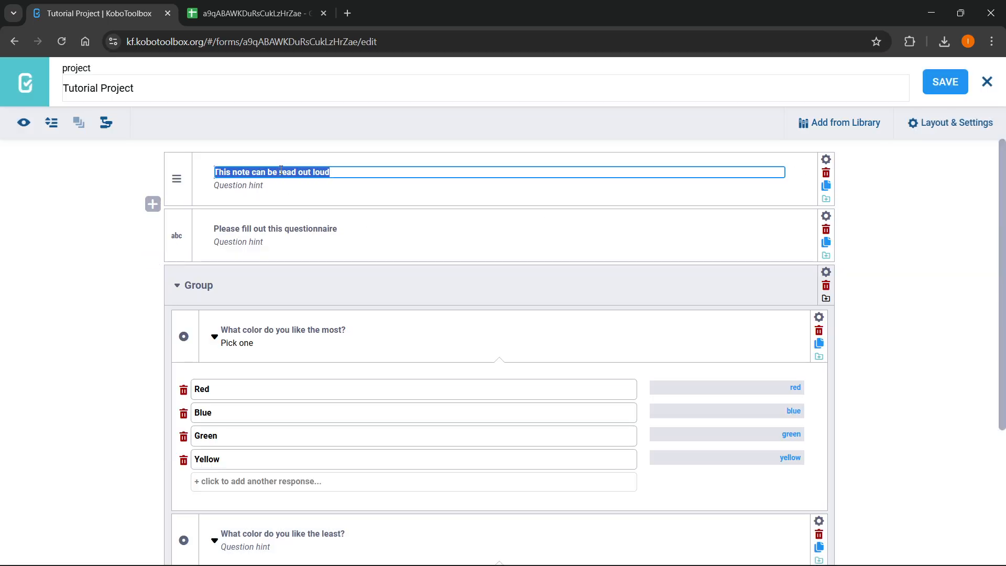
key("BackSpace")
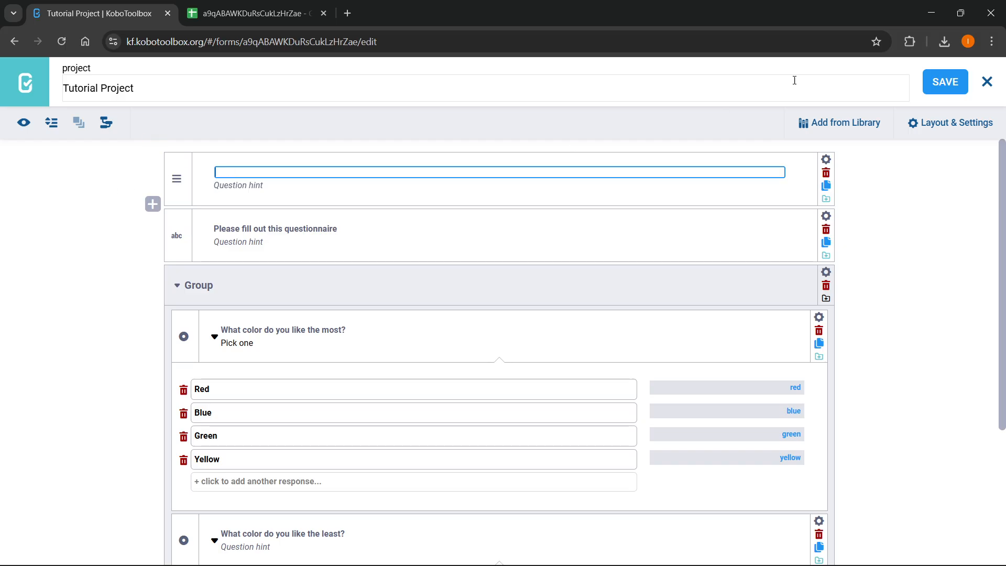
left_click(940, 82)
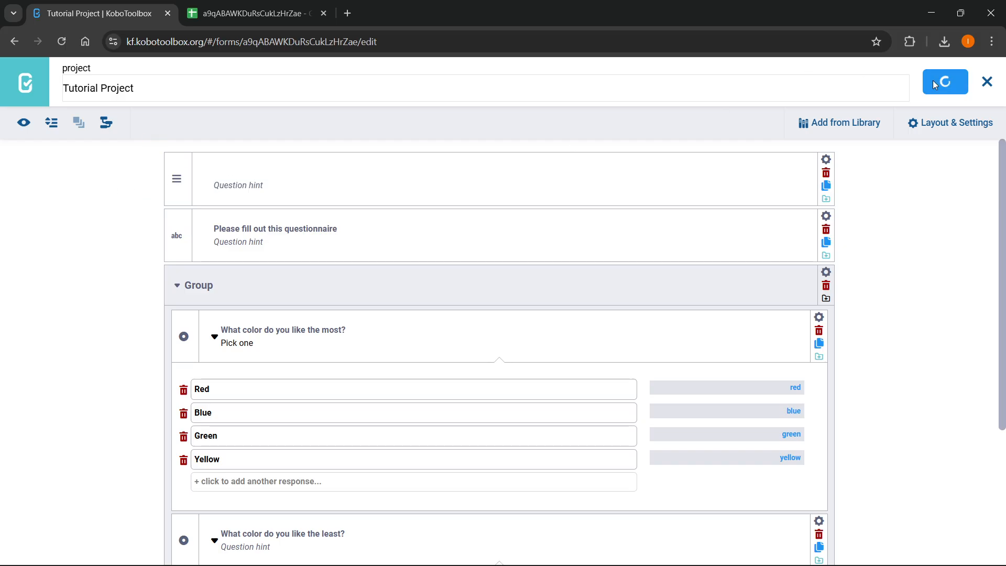
Preview the saved form, then return to the My Projects list.
left_click(21, 123)
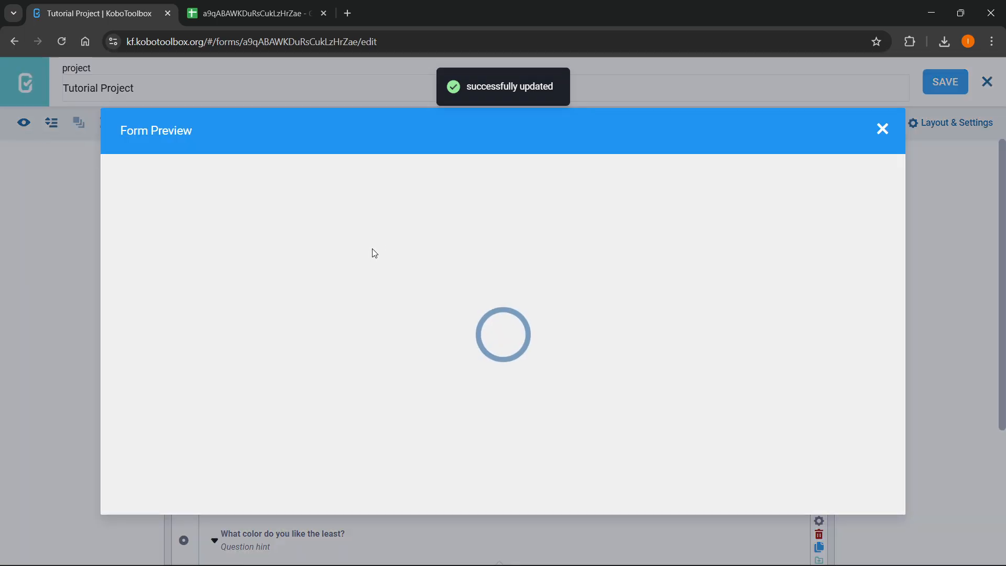
scroll(389, 319, "down", 2)
scroll(386, 329, "up", 2)
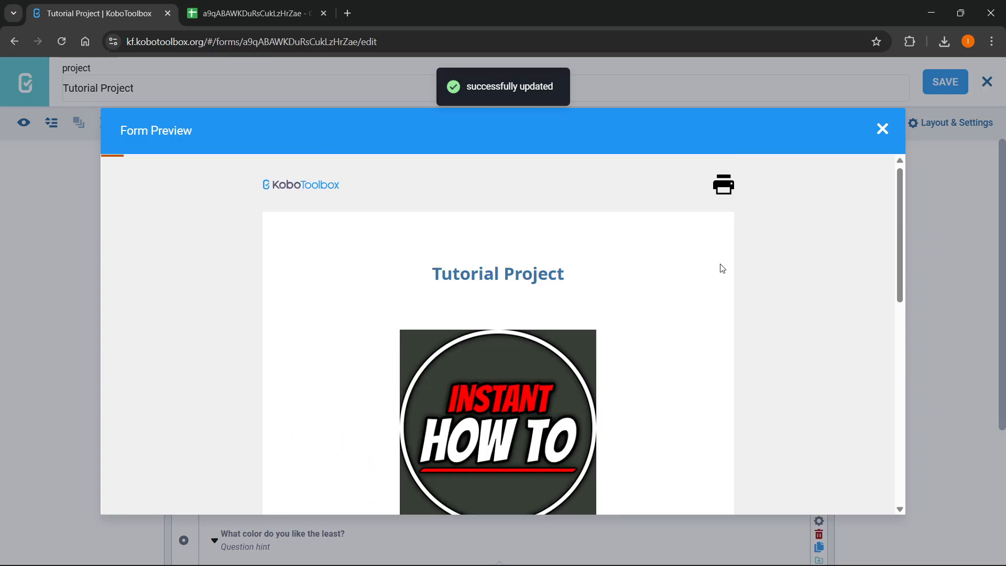
left_click(882, 129)
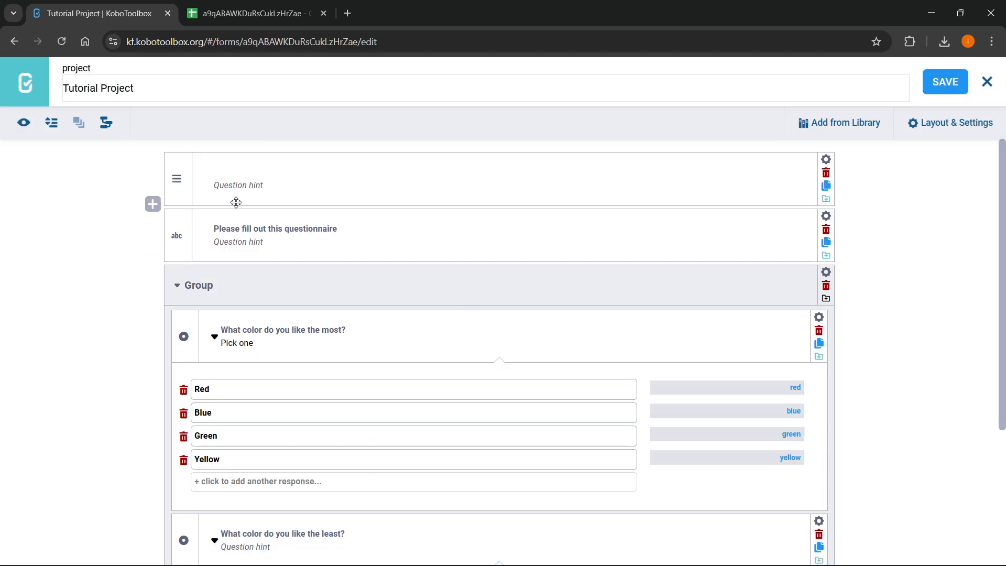
left_click(13, 78)
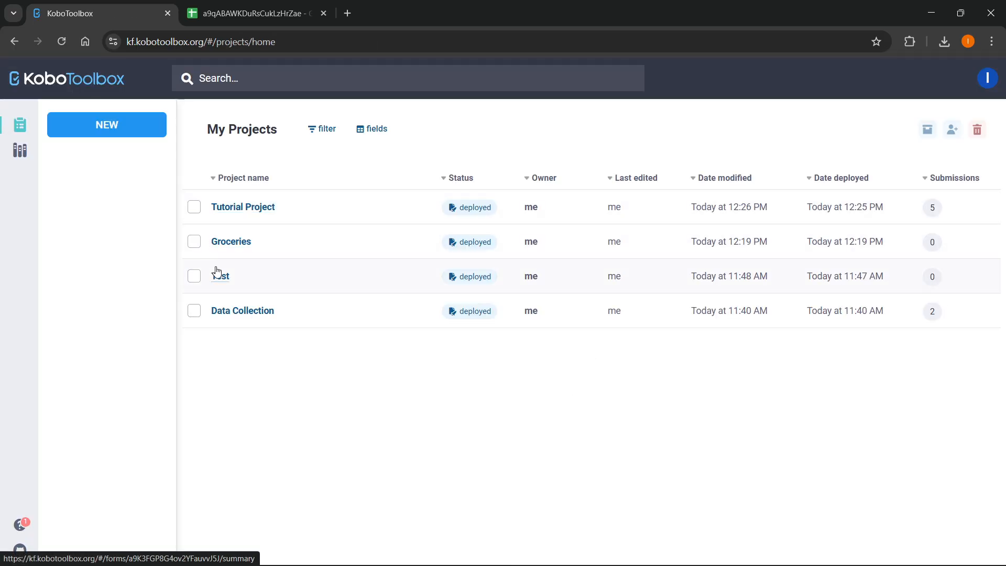
Check that logo.png appears in Tutorial Project's attached media files.
left_click(242, 210)
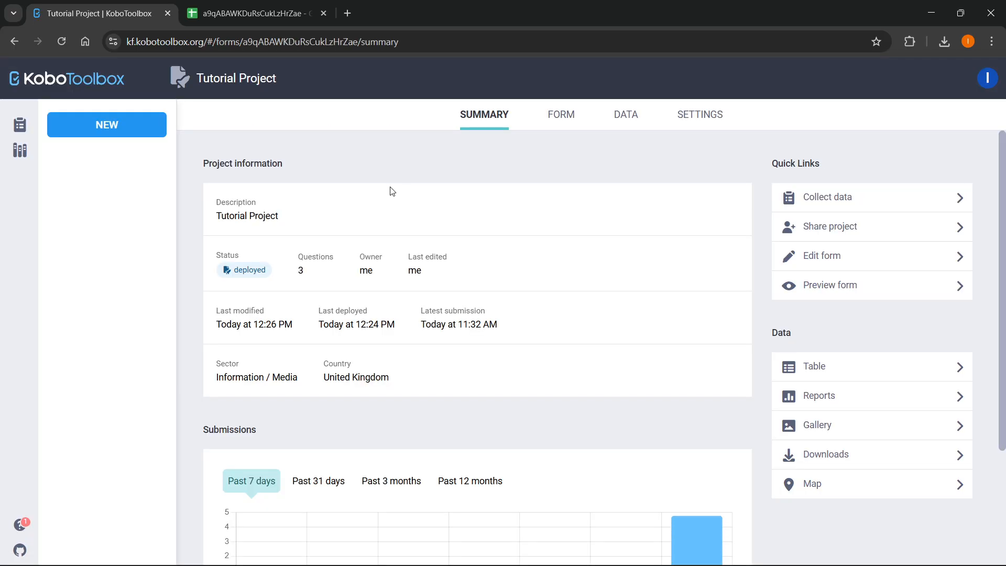
left_click(689, 120)
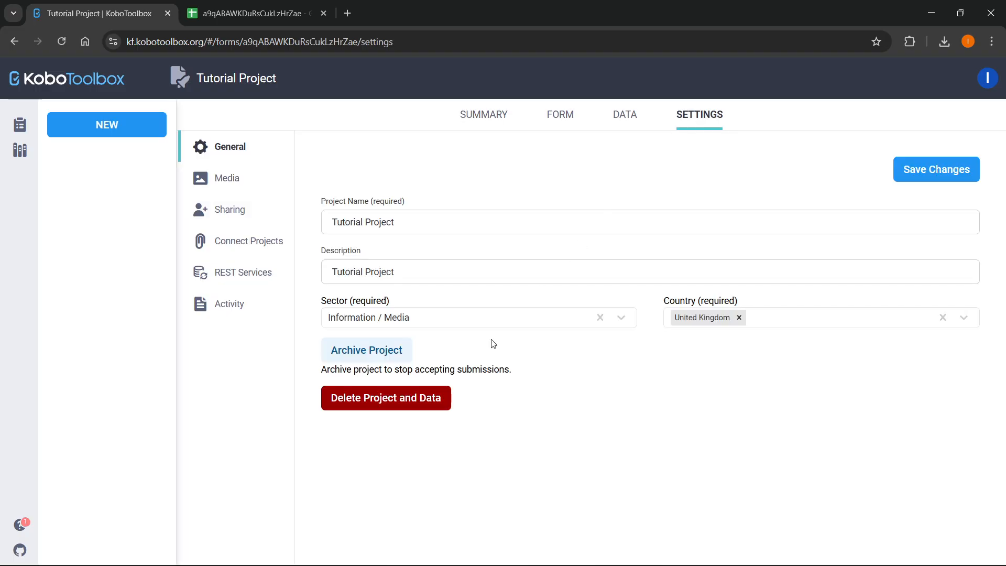
left_click(251, 191)
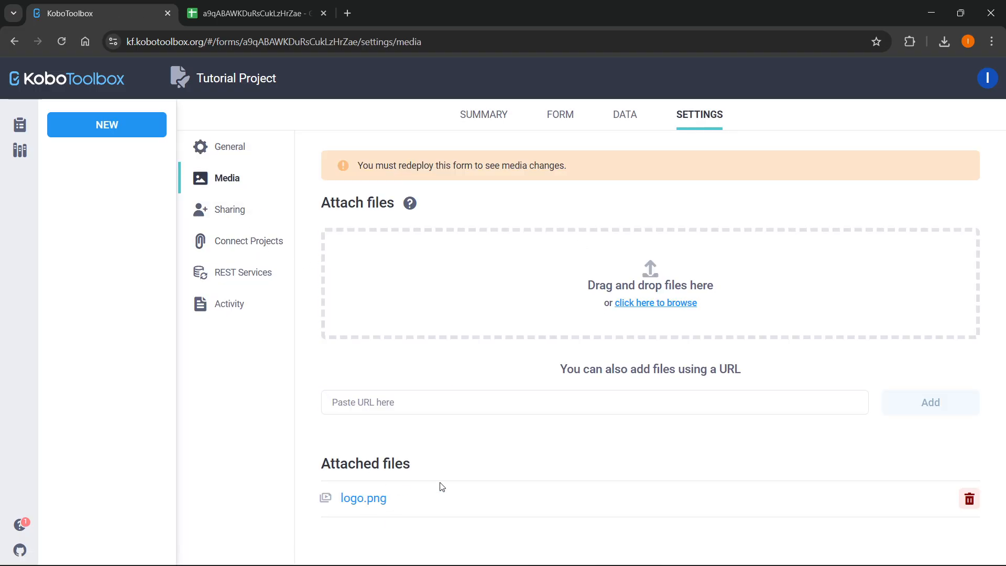
left_click(304, 15)
left_click(132, 12)
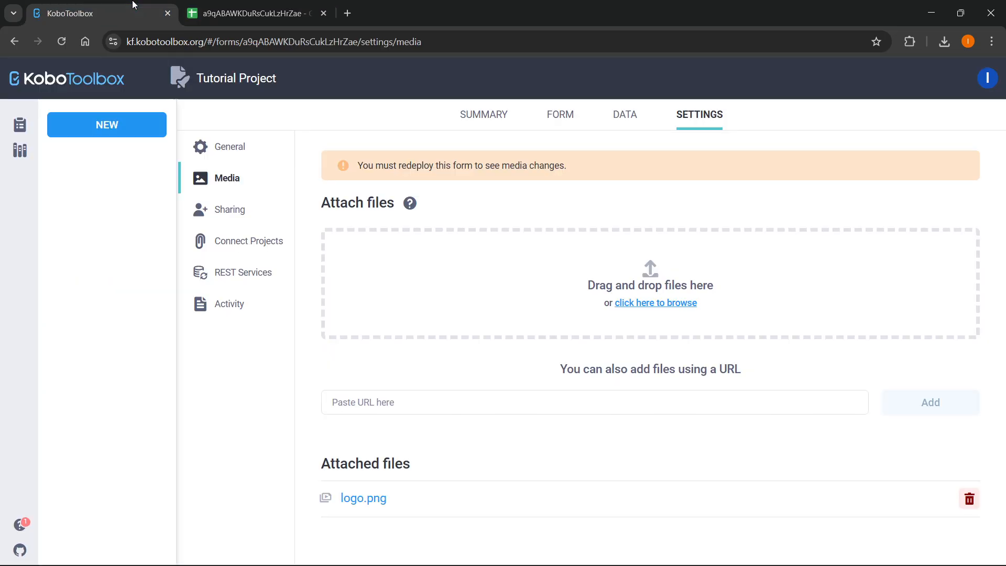
Redeploy Tutorial Project's form as v3 and open the live web form in a new tab.
left_click(504, 115)
left_click(559, 114)
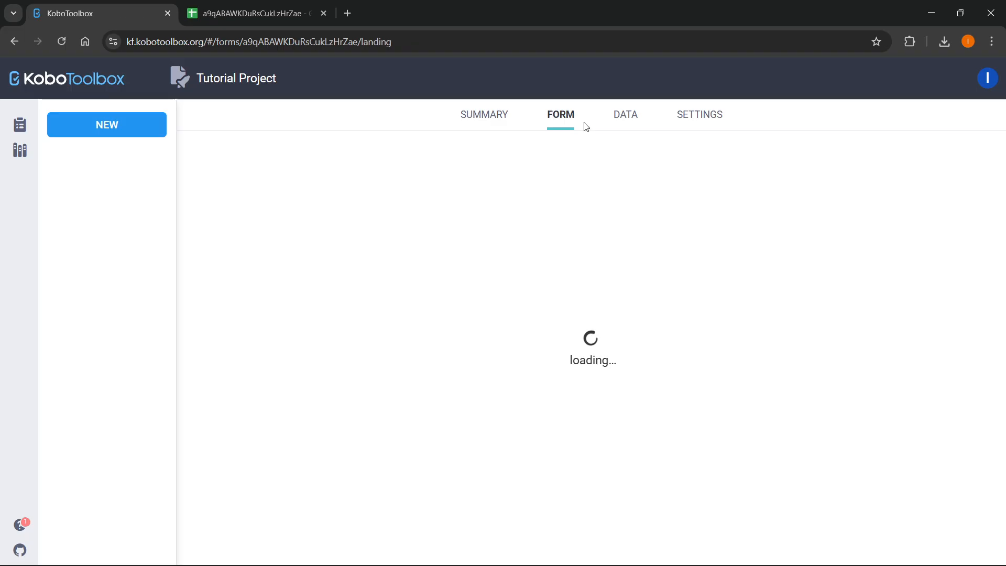
left_click(932, 253)
left_click(559, 228)
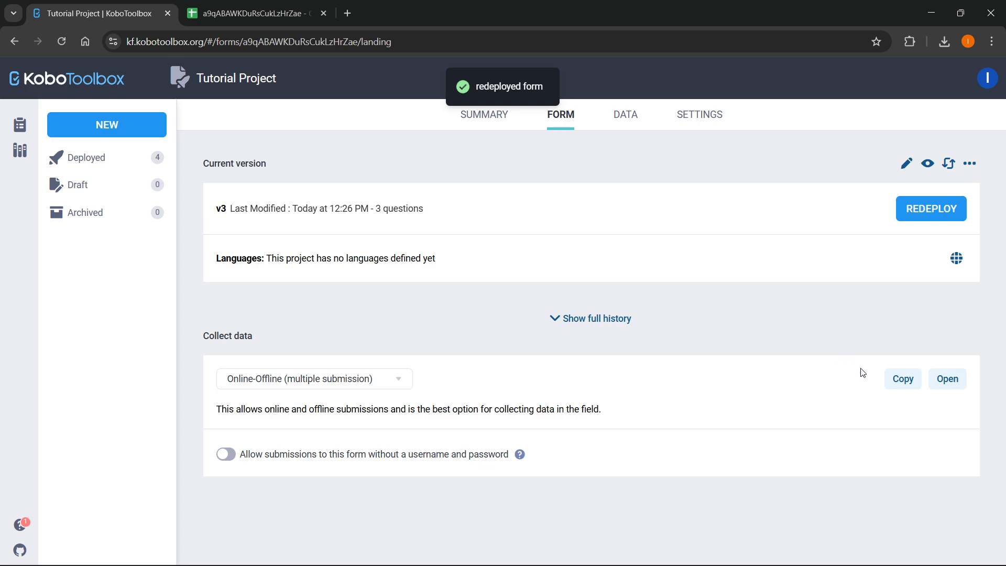
left_click(946, 379)
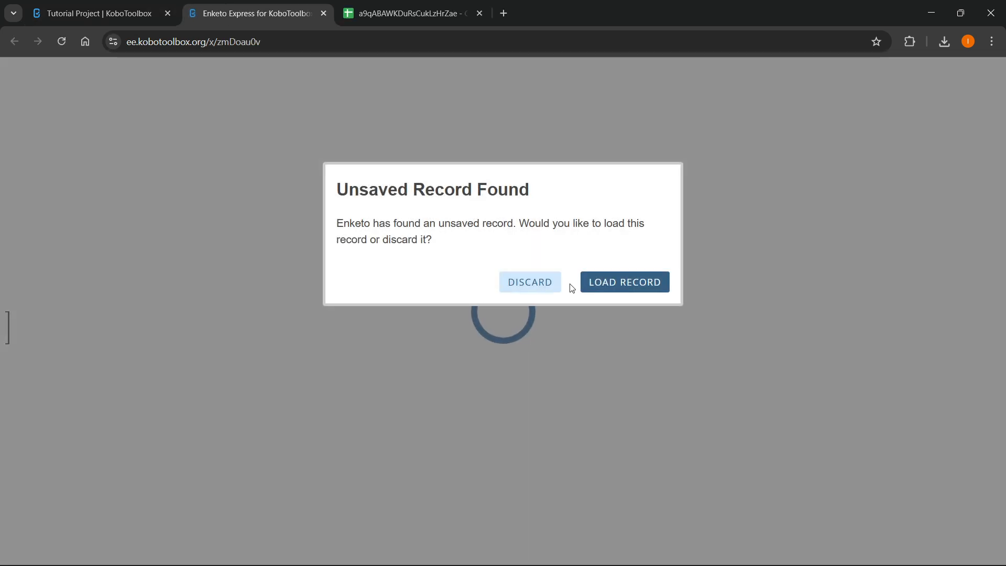
Discard the leftover unsaved record and reload so the web form shows the INSTANT HOW TO logo.
left_click(536, 285)
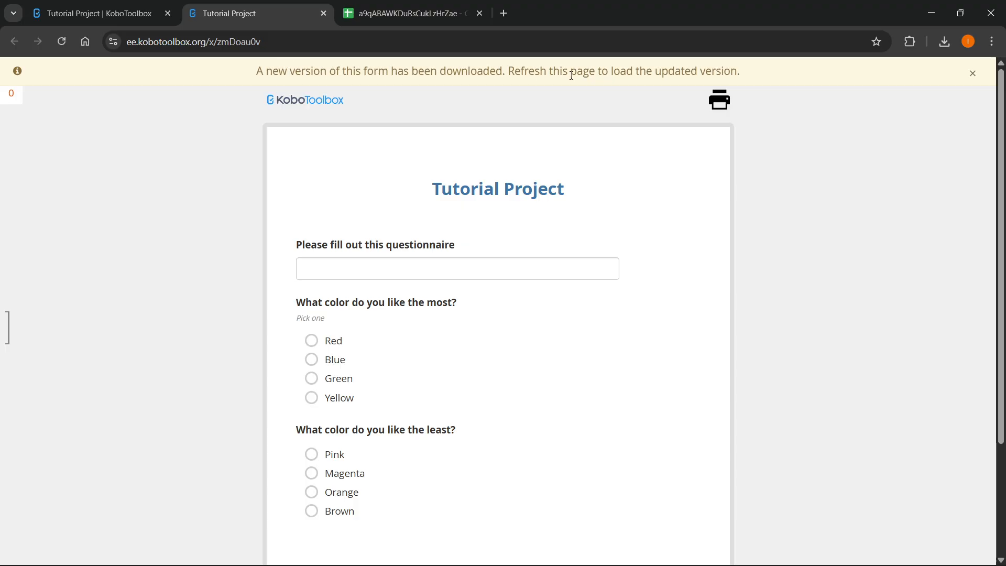
left_click(63, 45)
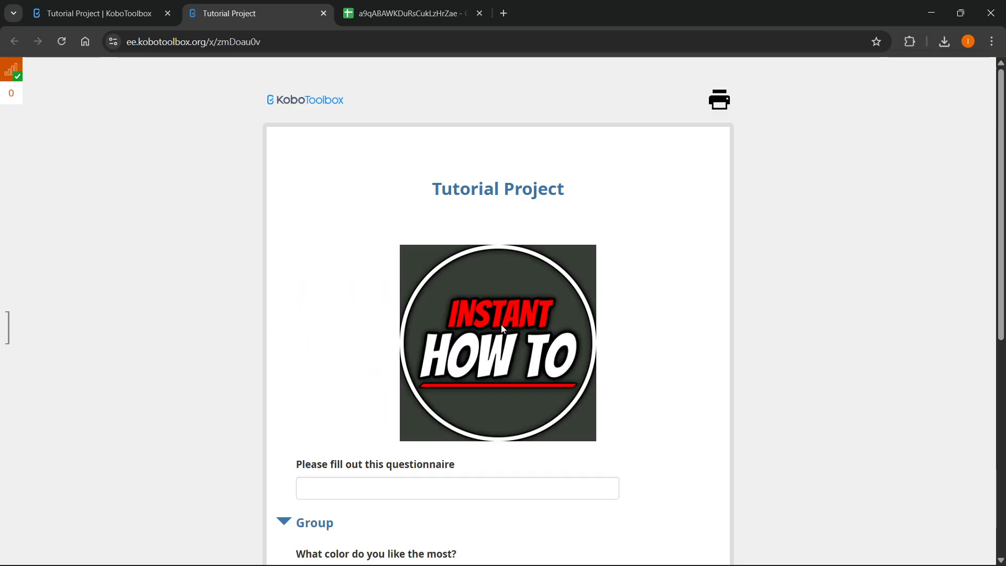
scroll(443, 313, "down", 1)
scroll(443, 313, "up", 1)
scroll(430, 262, "down", 1)
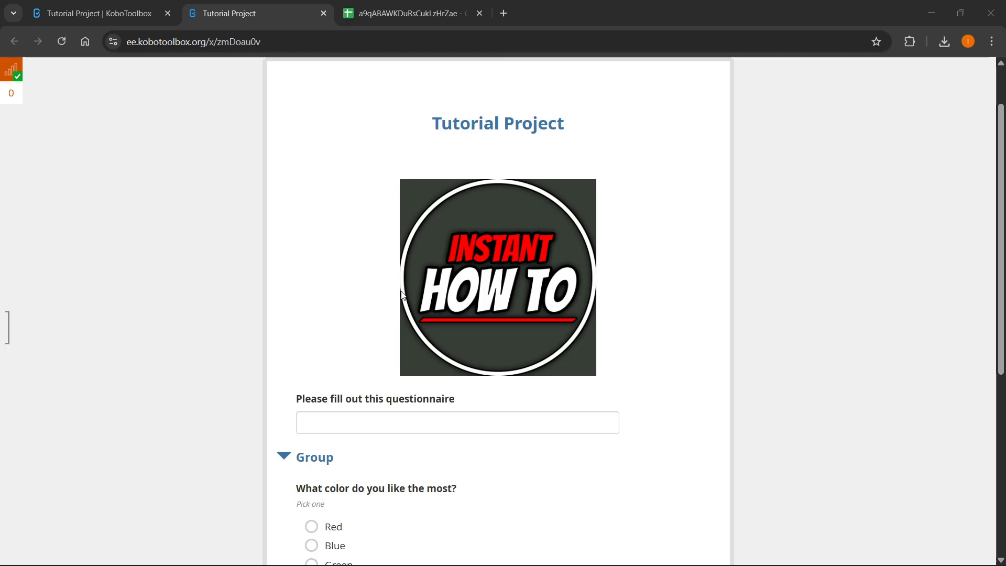
left_click(632, 162)
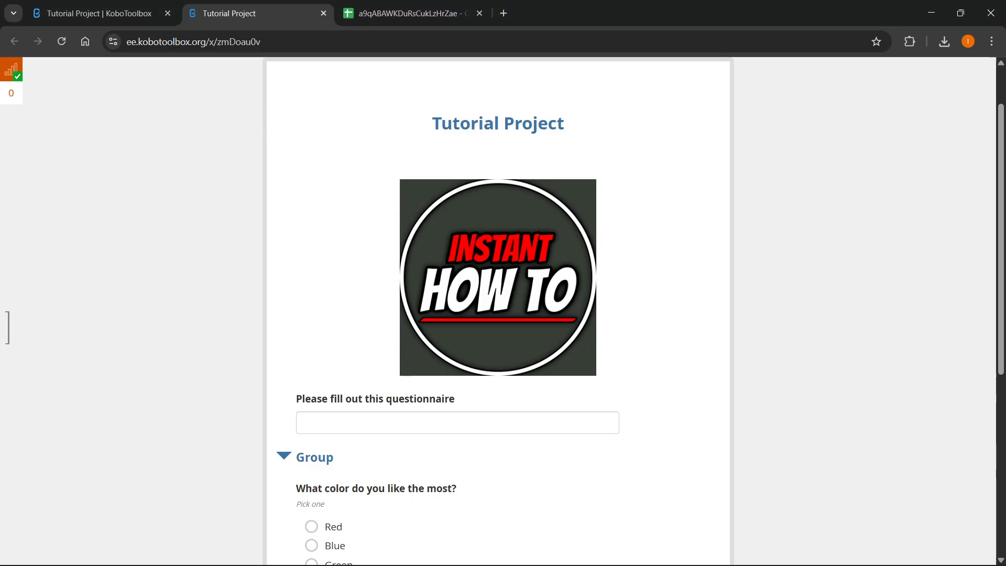